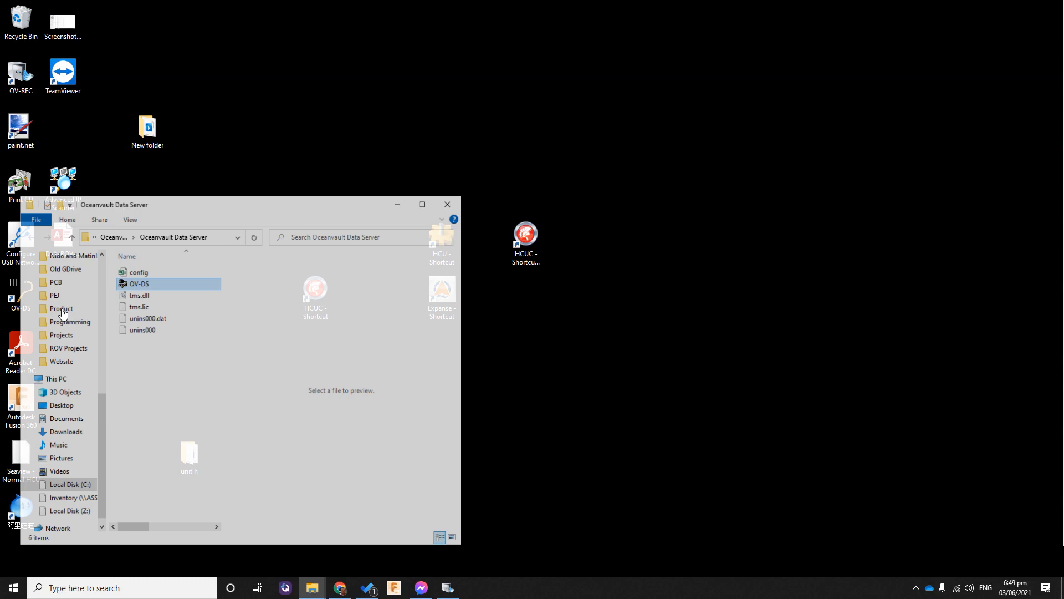
Rename the config file in the Oceanvault Data Server folder as config_old and close the folder window
click(143, 274)
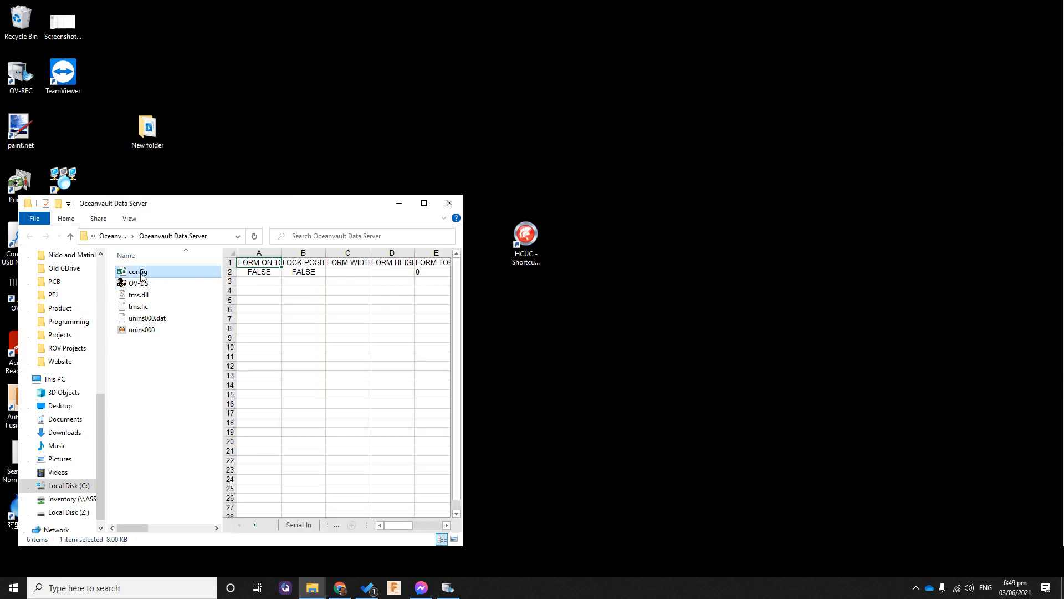
right_click(143, 275)
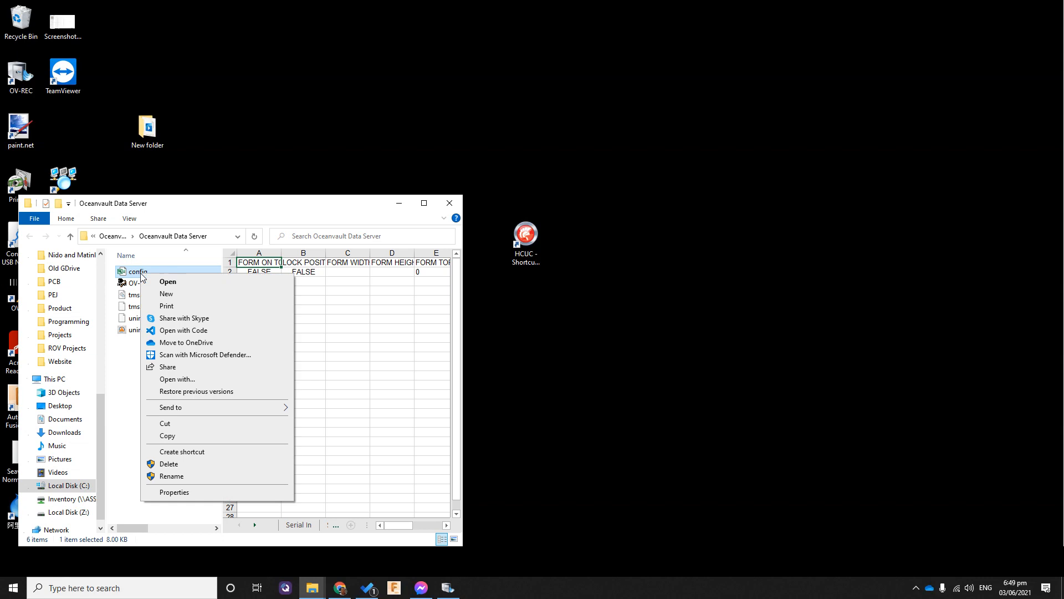
click(192, 475)
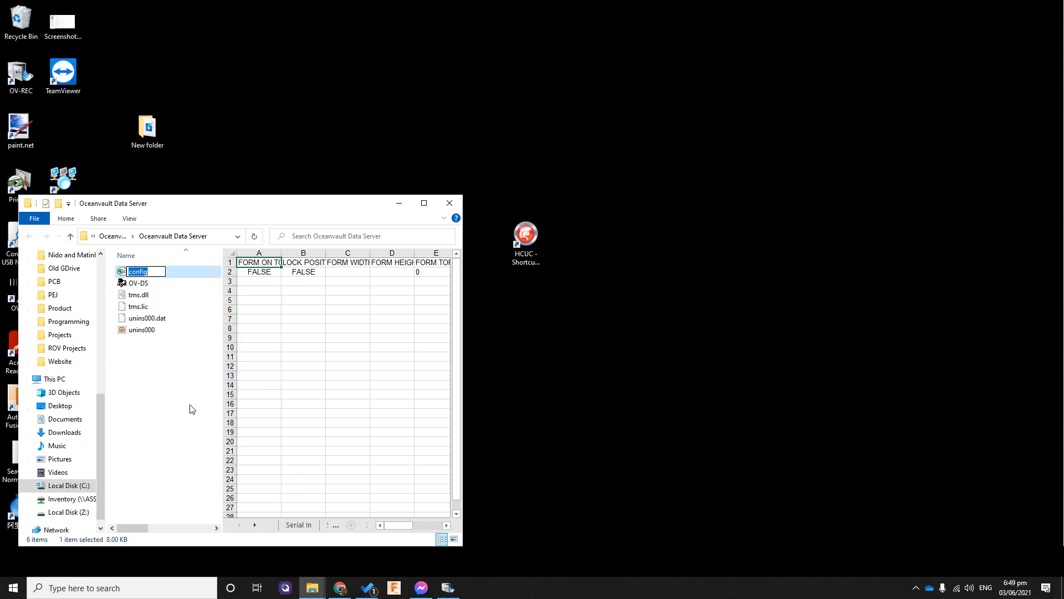
click(152, 270)
text(_old)
key(Return)
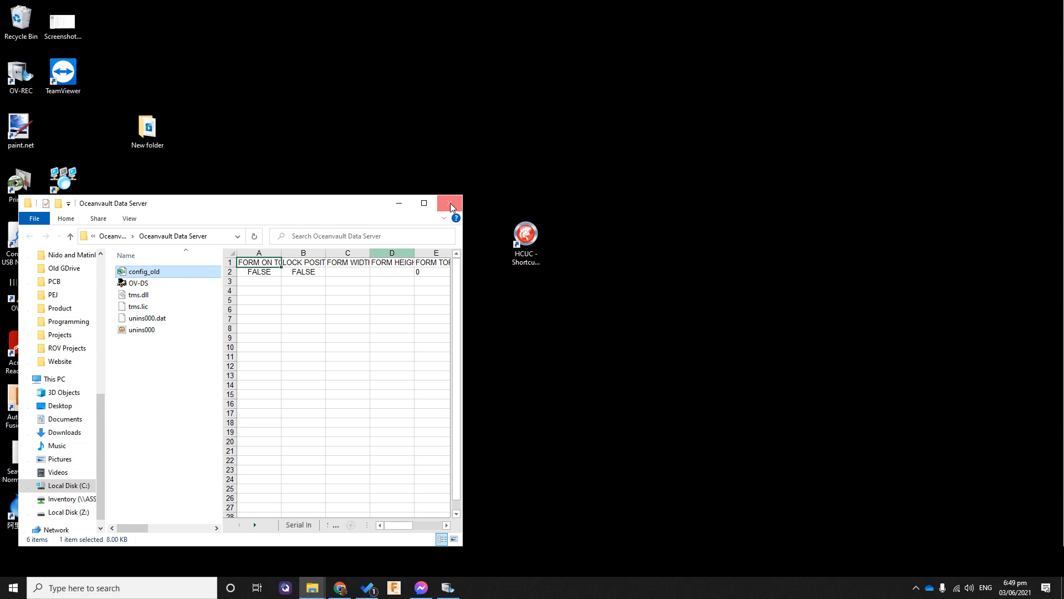
click(453, 204)
Launch the evaluation version of OV-DS, agree to create a new config file, and move its window toward the middle of the desktop
click(28, 289)
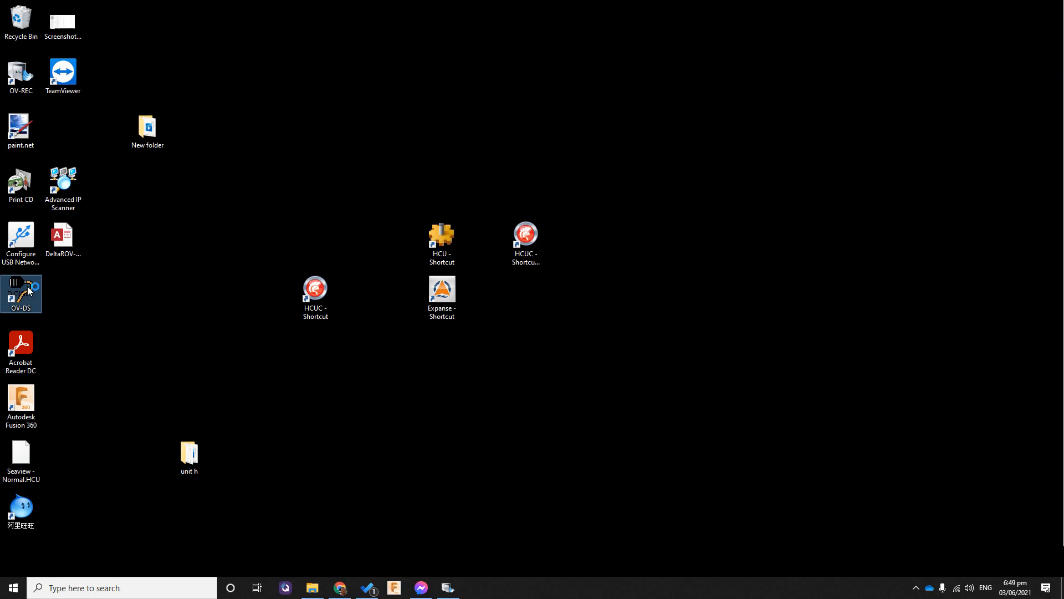
double_click(27, 289)
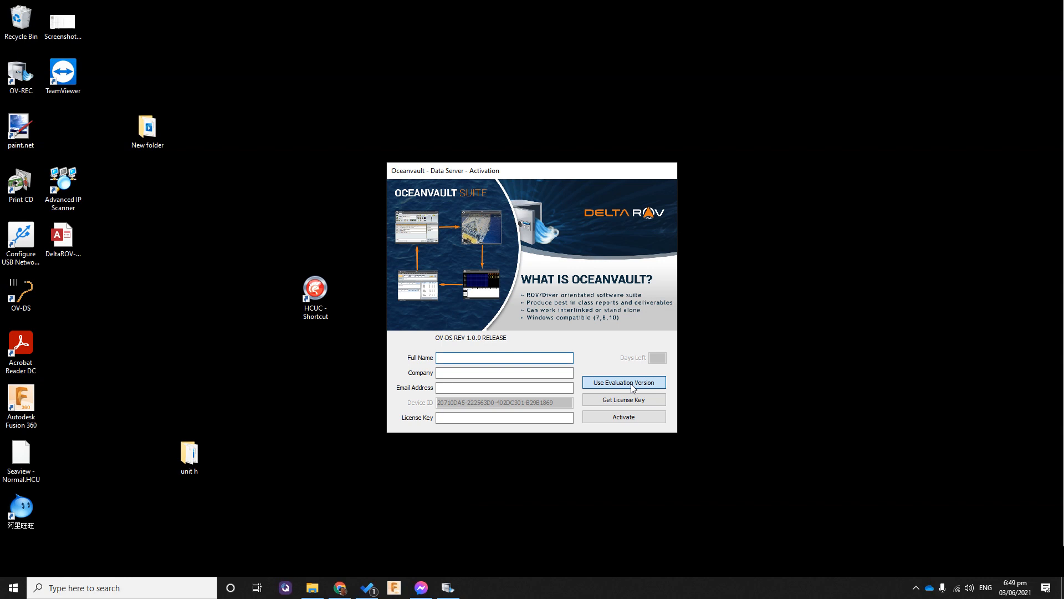
click(632, 387)
click(608, 305)
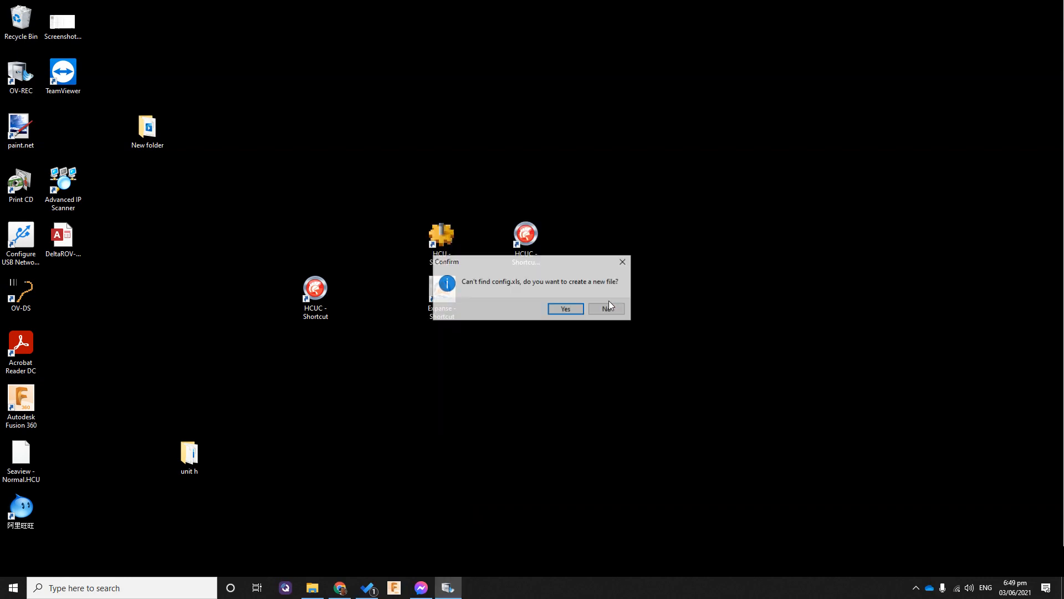
click(573, 310)
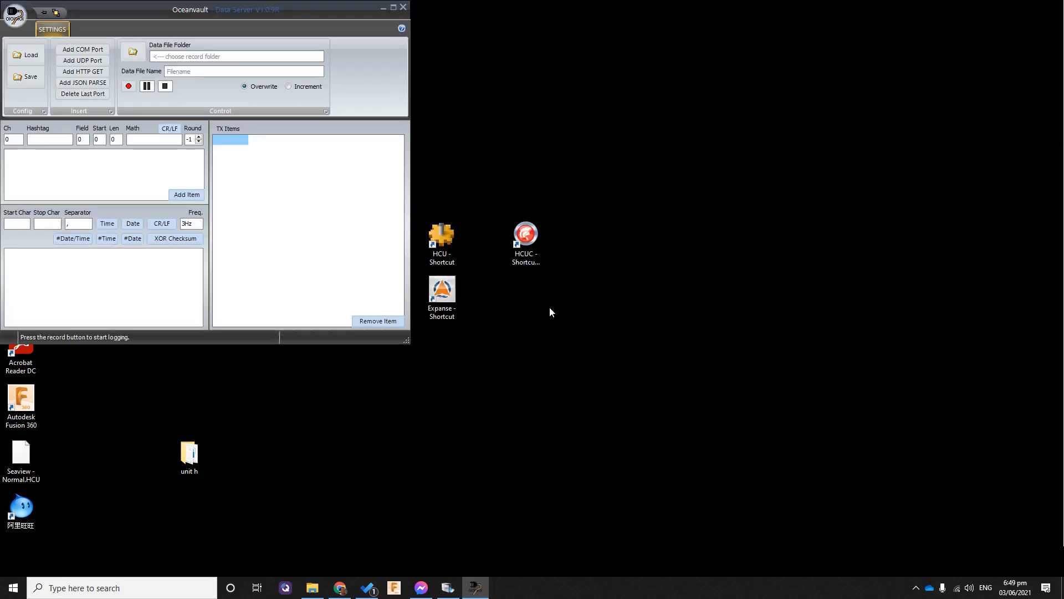
drag(293, 11, 629, 103)
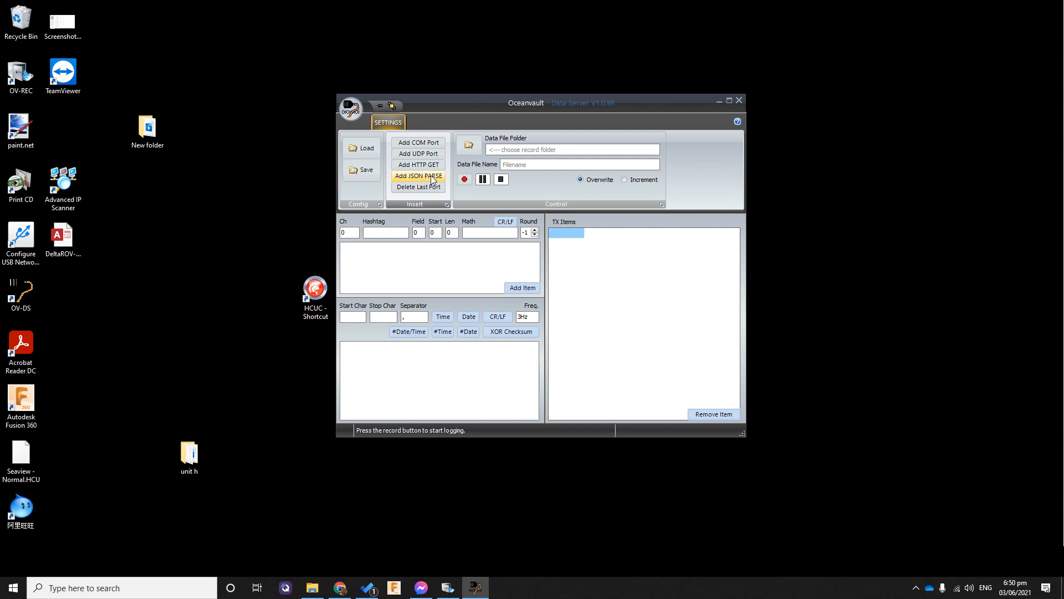
Switch to Chrome, load 192.168.2.2:4777 in a new tab, and view the JSON data at its mavlink path
click(340, 588)
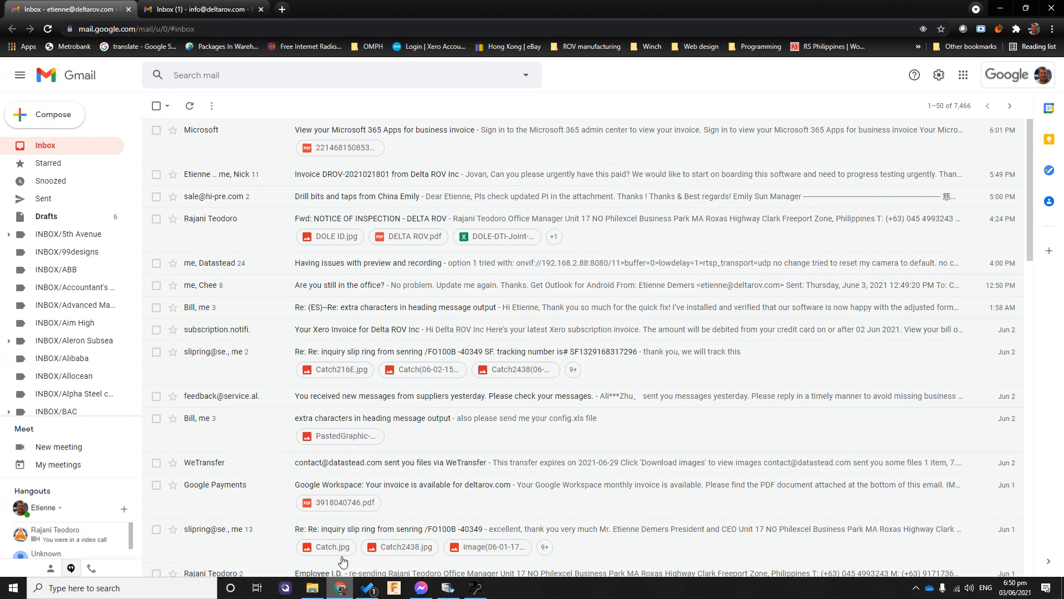
click(282, 9)
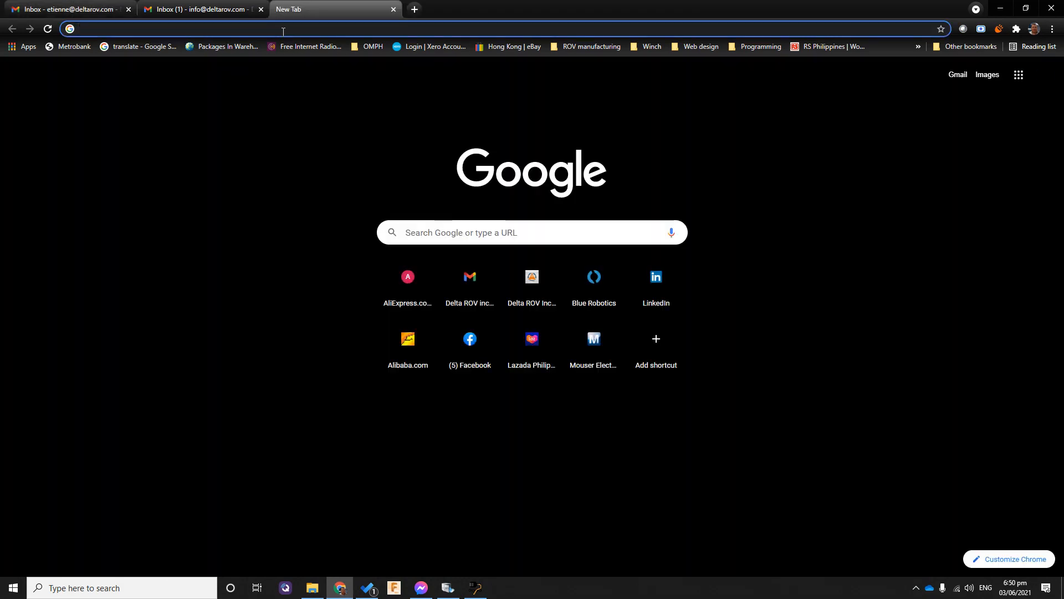
text(1)
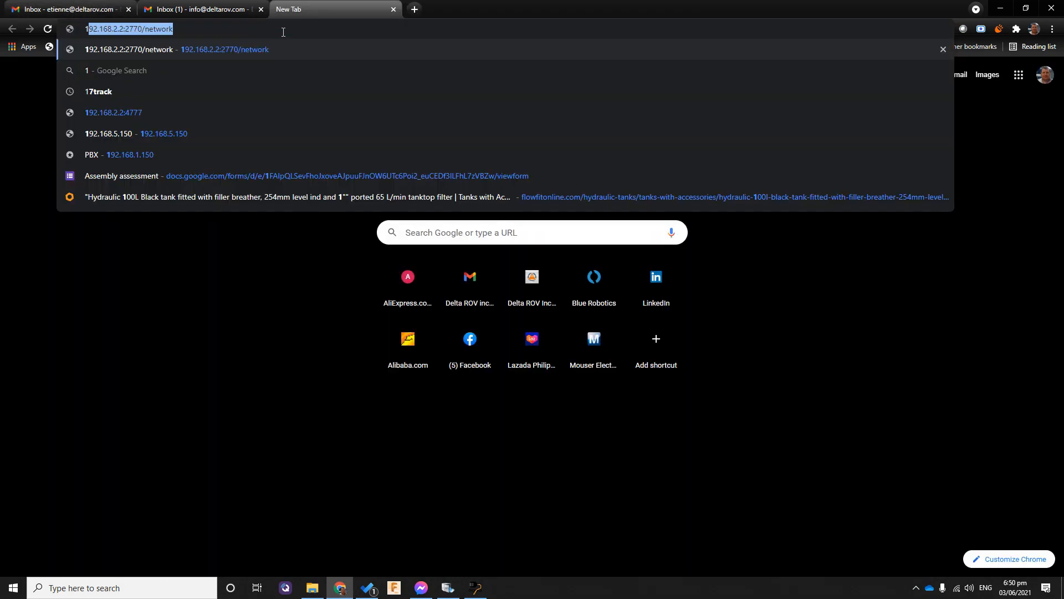
click(120, 110)
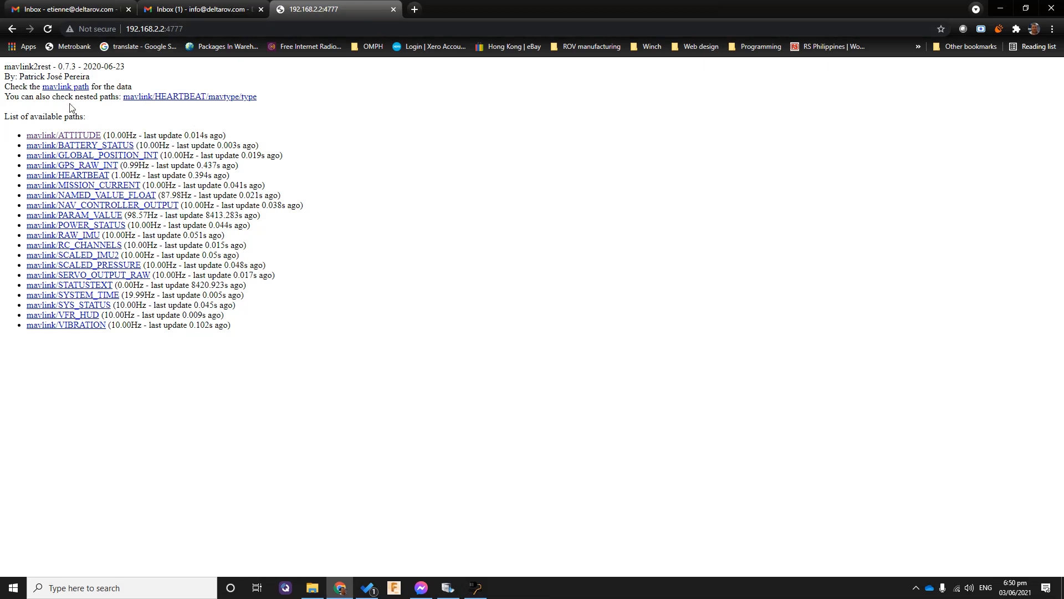
click(82, 89)
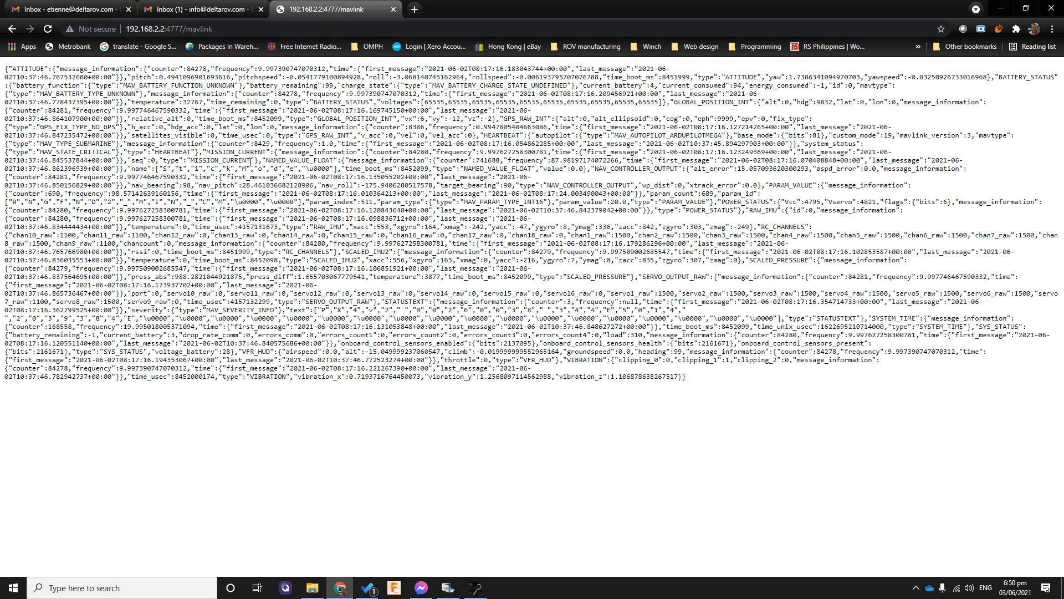
right_click(251, 161)
click(280, 215)
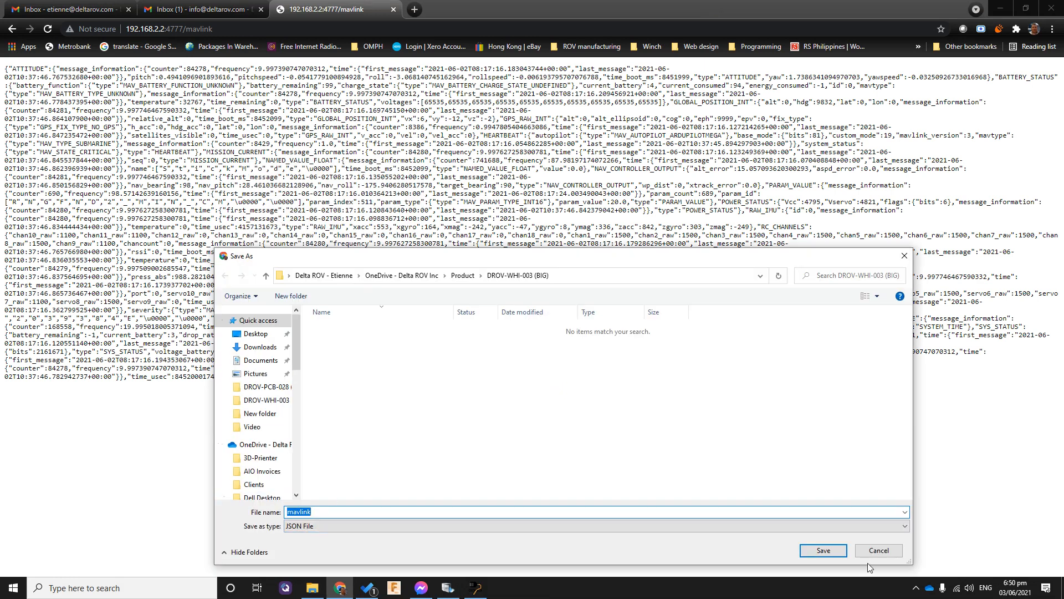
click(889, 550)
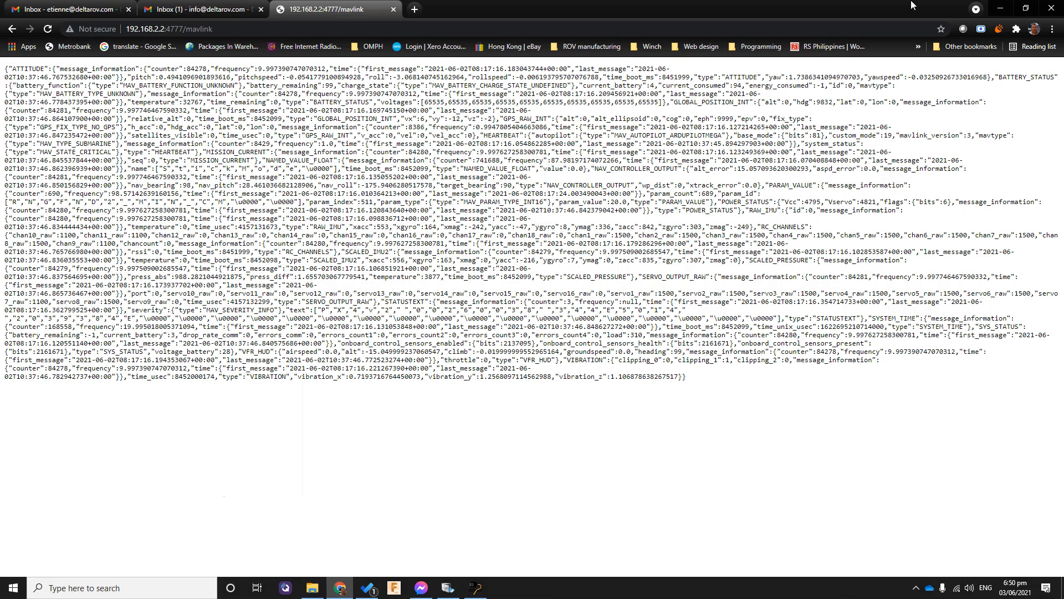
click(1001, 8)
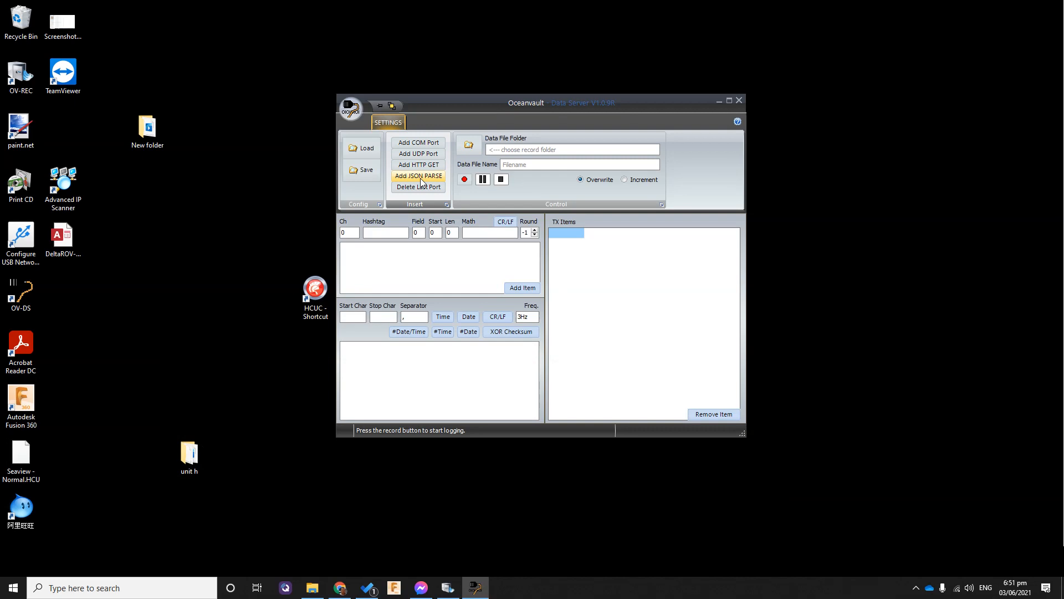
click(420, 176)
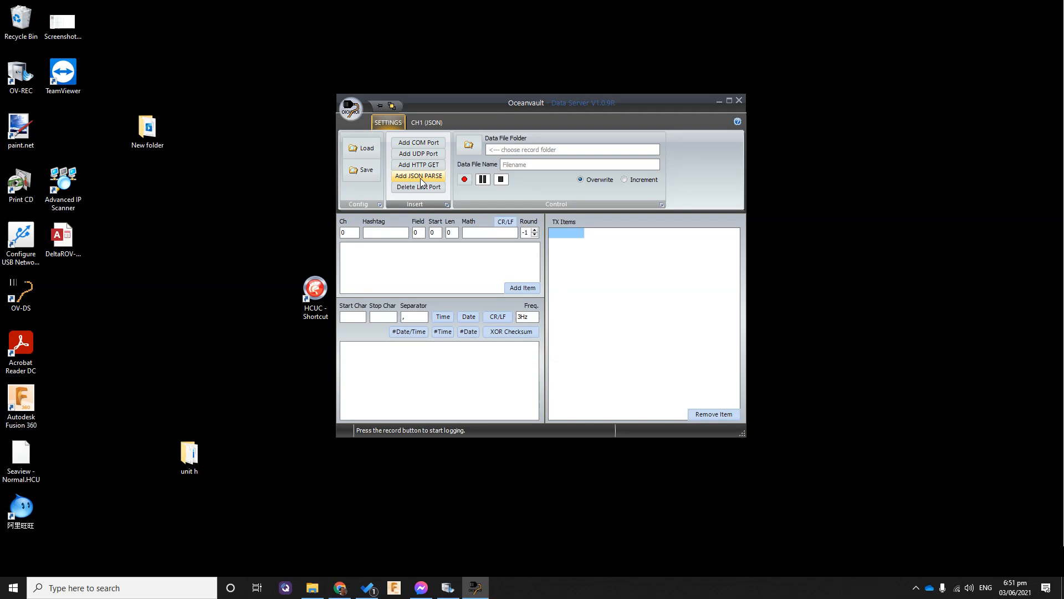
click(428, 124)
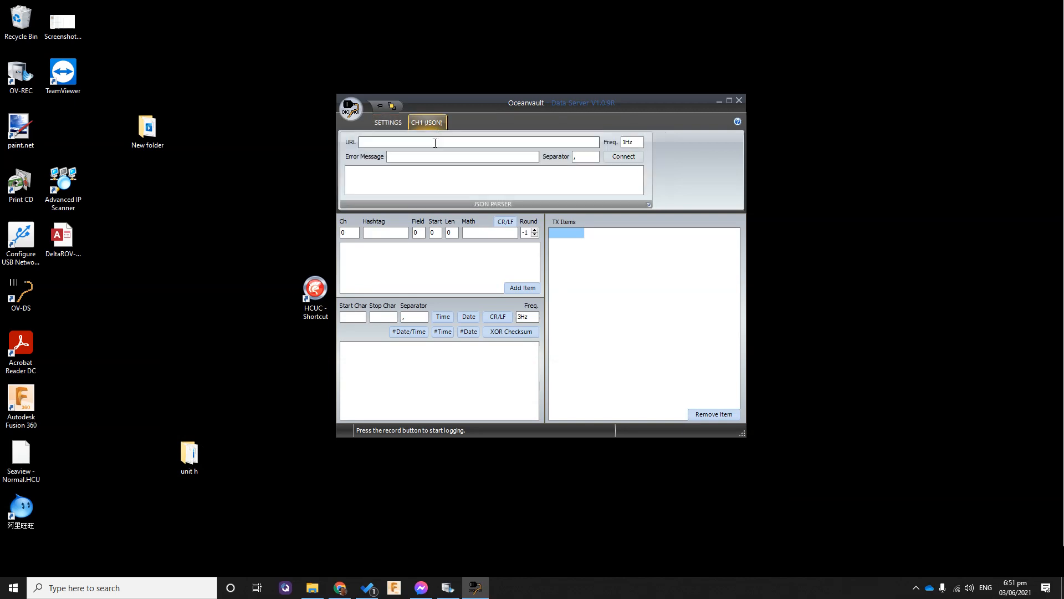
click(435, 142)
click(449, 150)
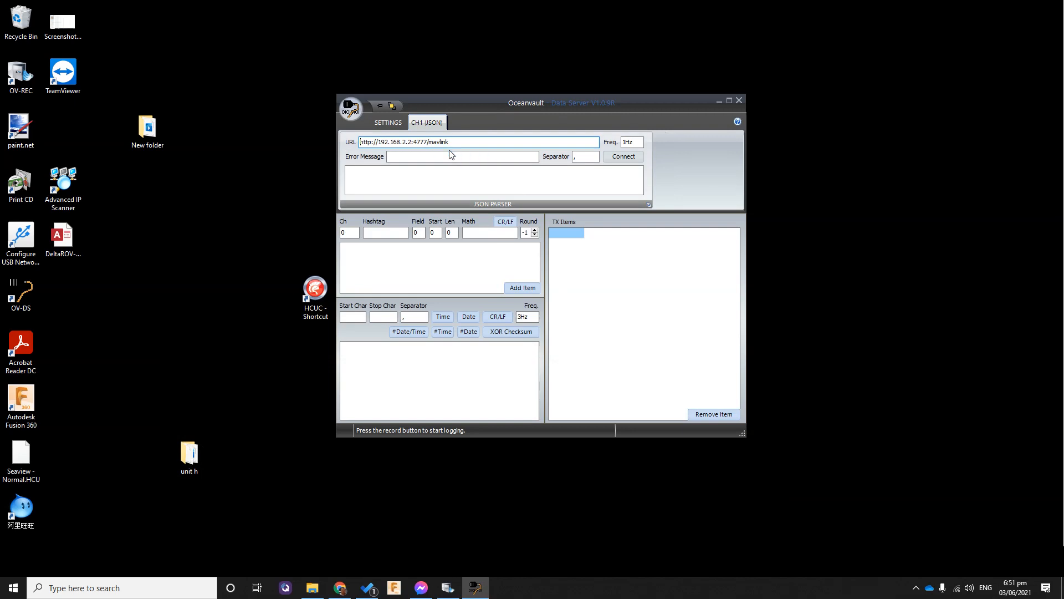
click(624, 158)
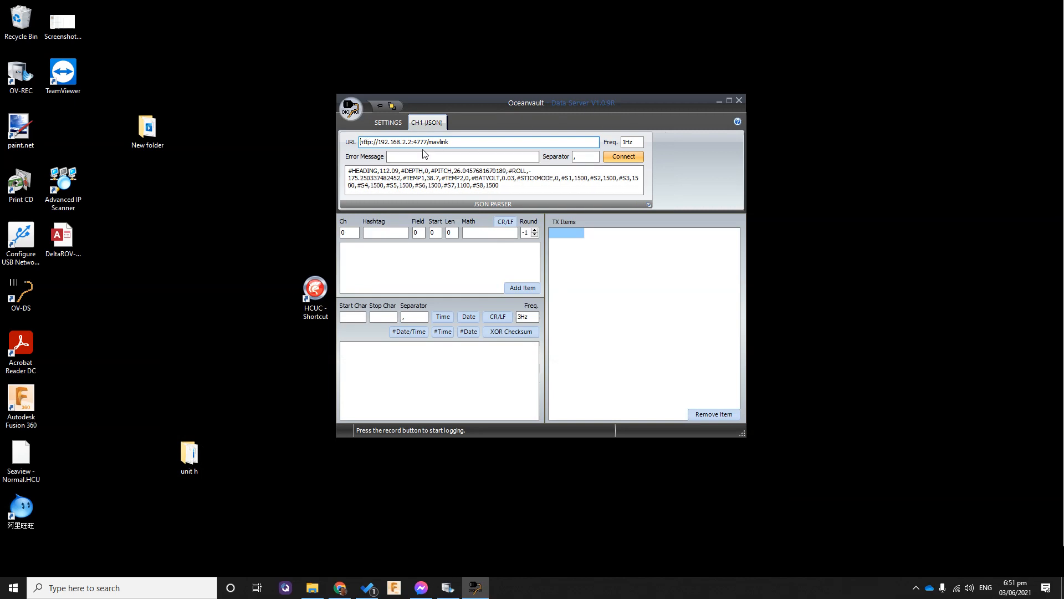
Set the frequency of the CH1 JSON channel to 10Hz
click(625, 142)
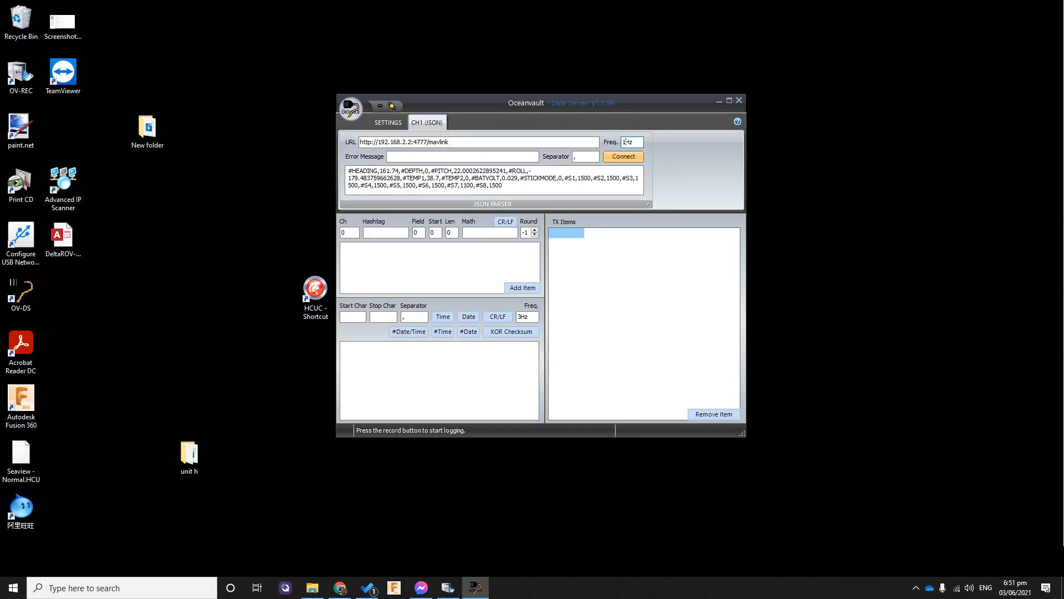
text(0)
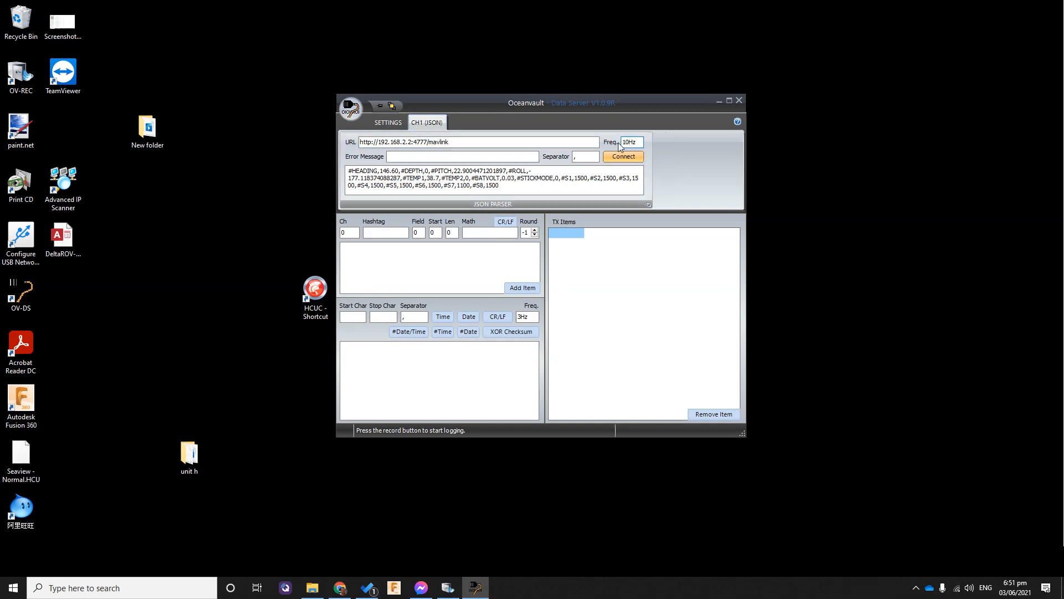
click(618, 154)
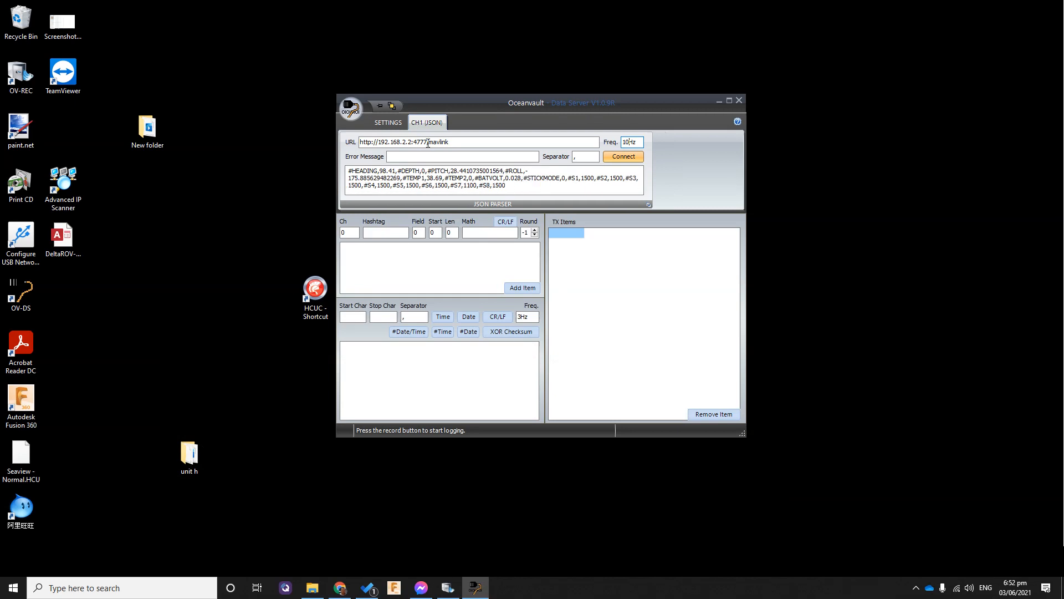
Add the complete data string of channel 1 as a TX item
click(390, 125)
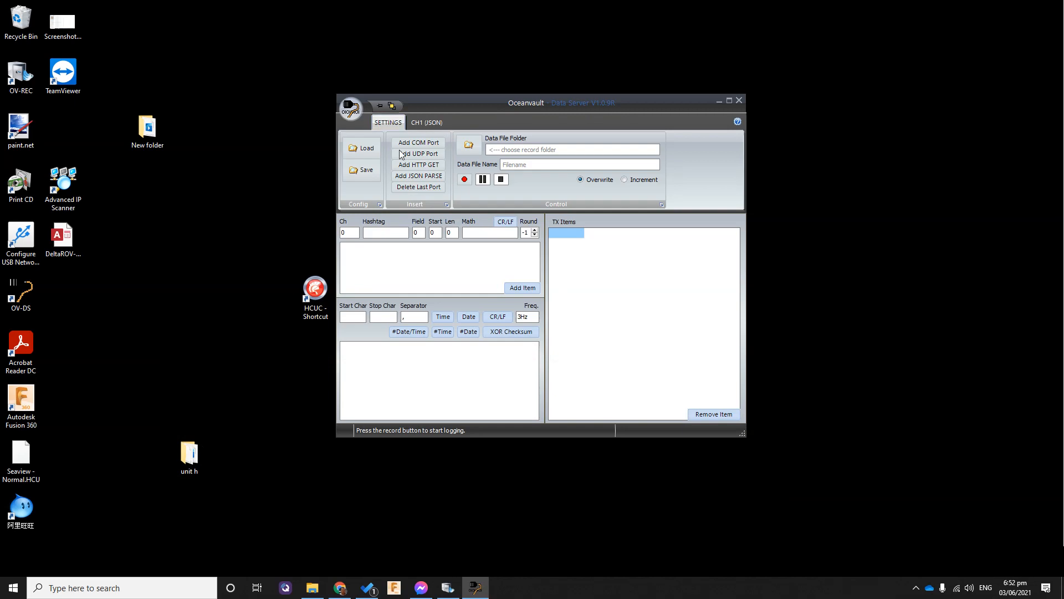
double_click(351, 233)
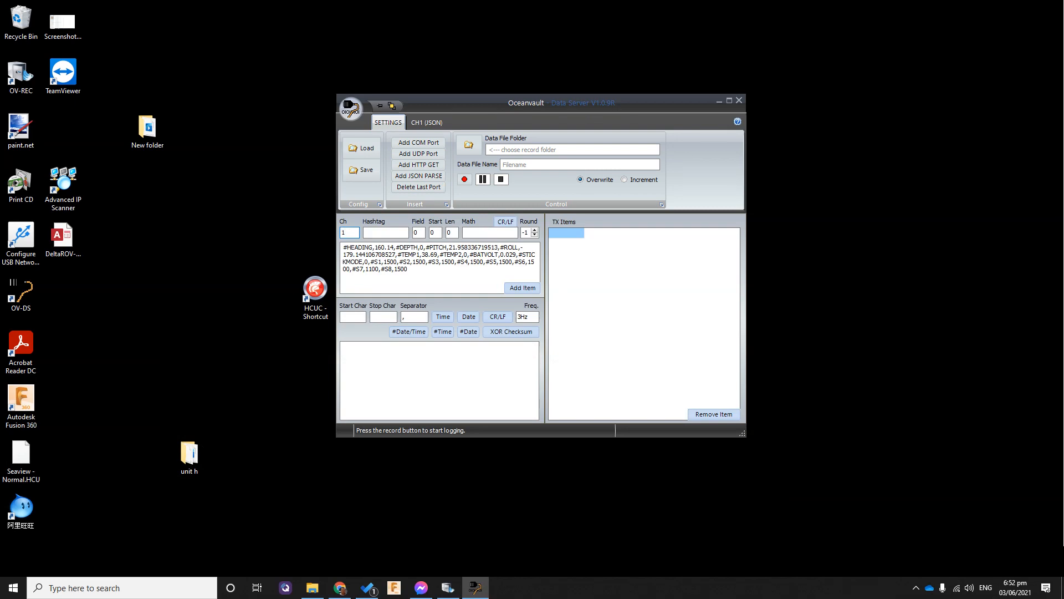
click(536, 288)
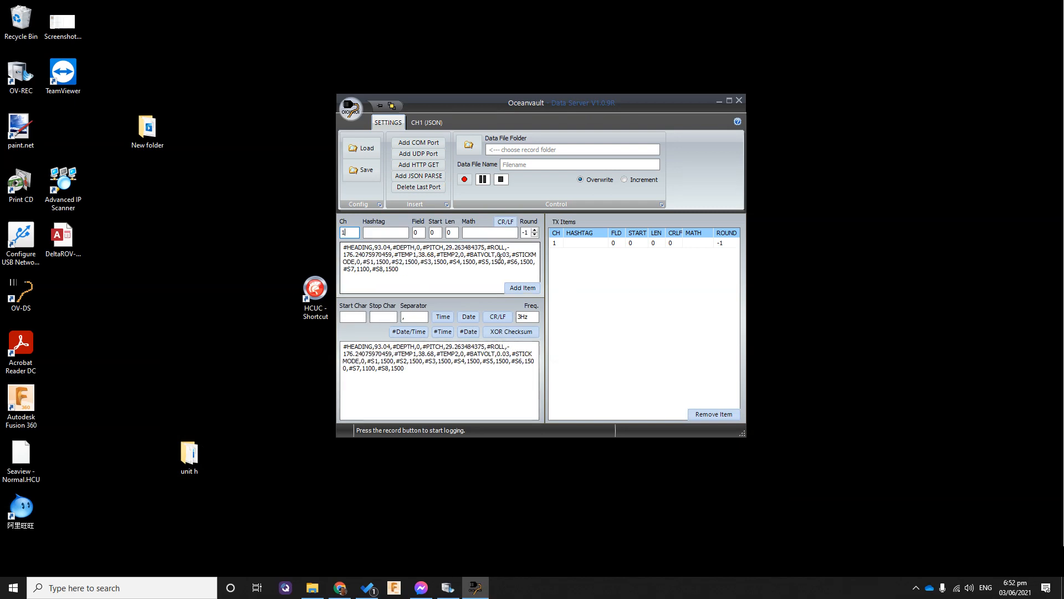
Set the output string's start characters to "{," and its stop characters to ",}"
click(356, 318)
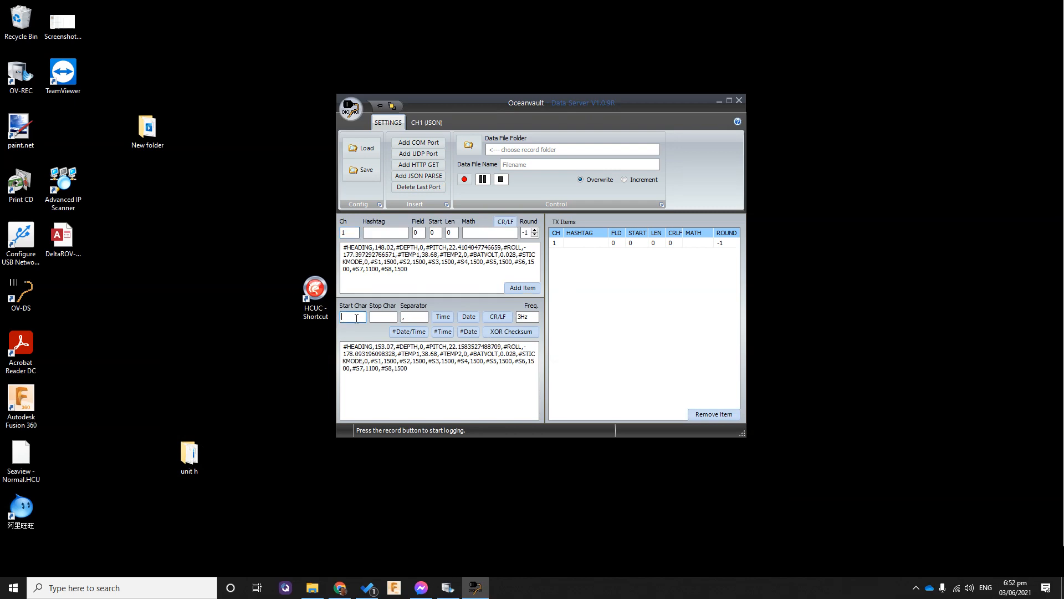
text({)
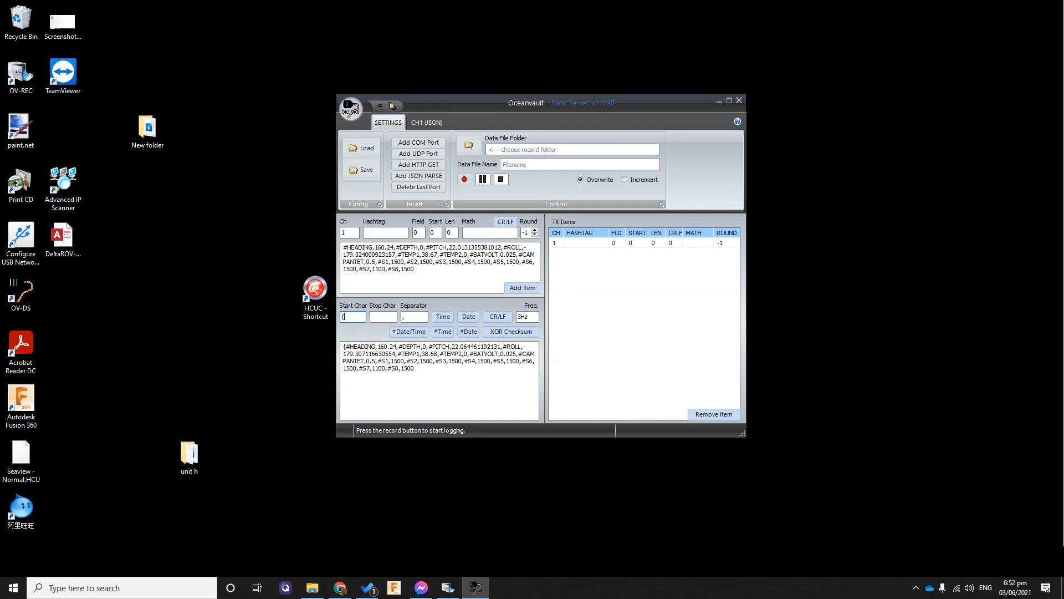
text(,)
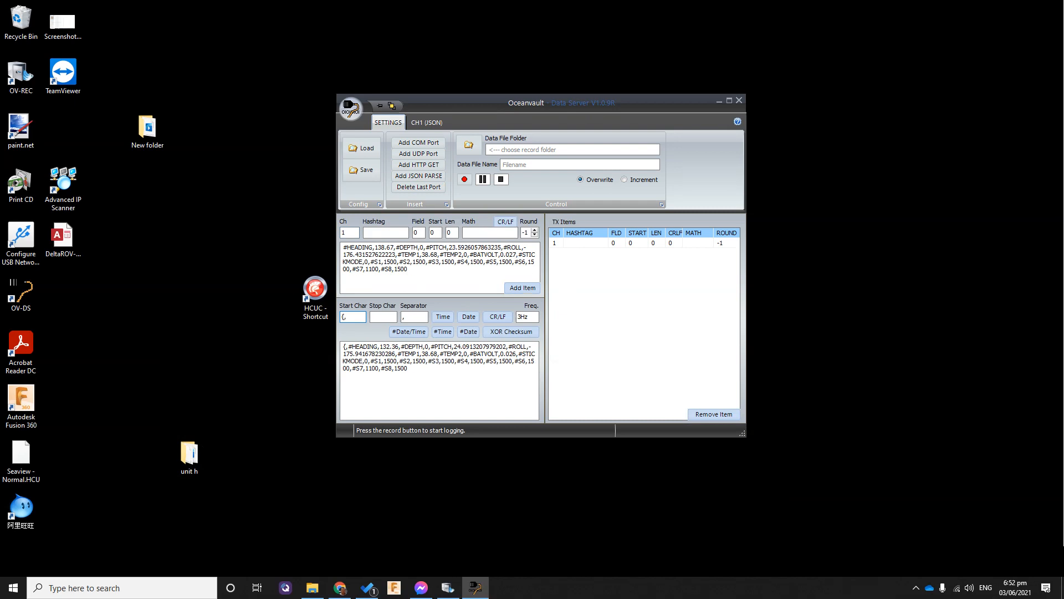
click(383, 316)
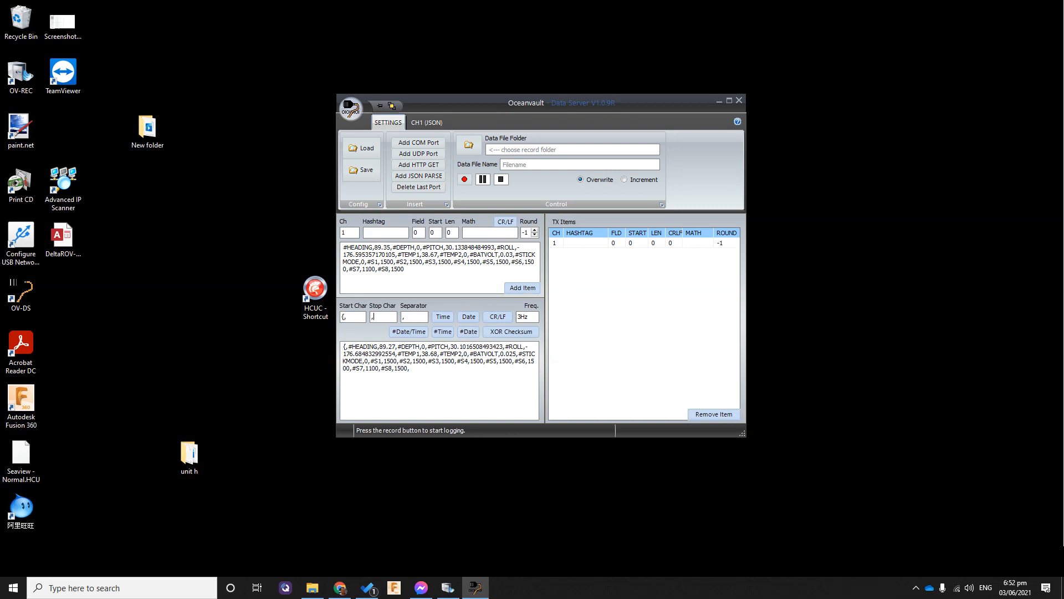
text(,})
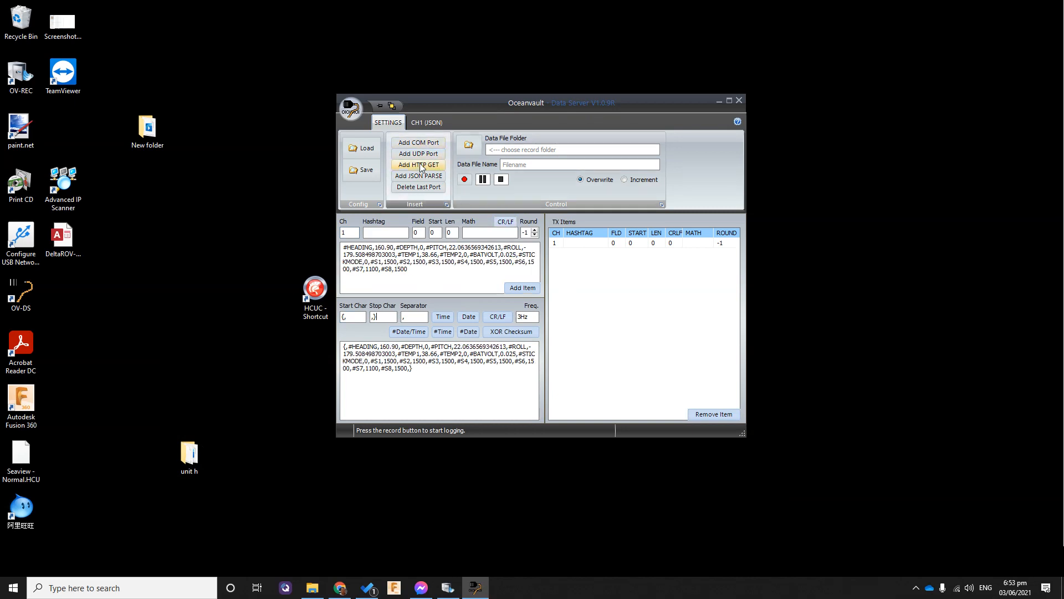
Add an HTTP GET channel and fill its URL with the BR2 Heading preset
click(419, 164)
click(474, 123)
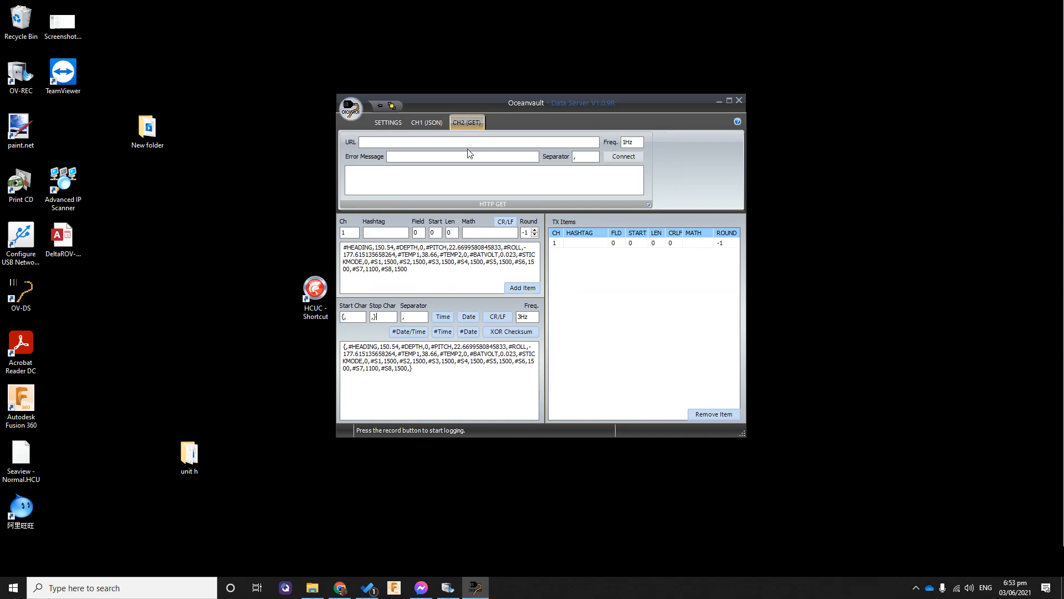
click(459, 142)
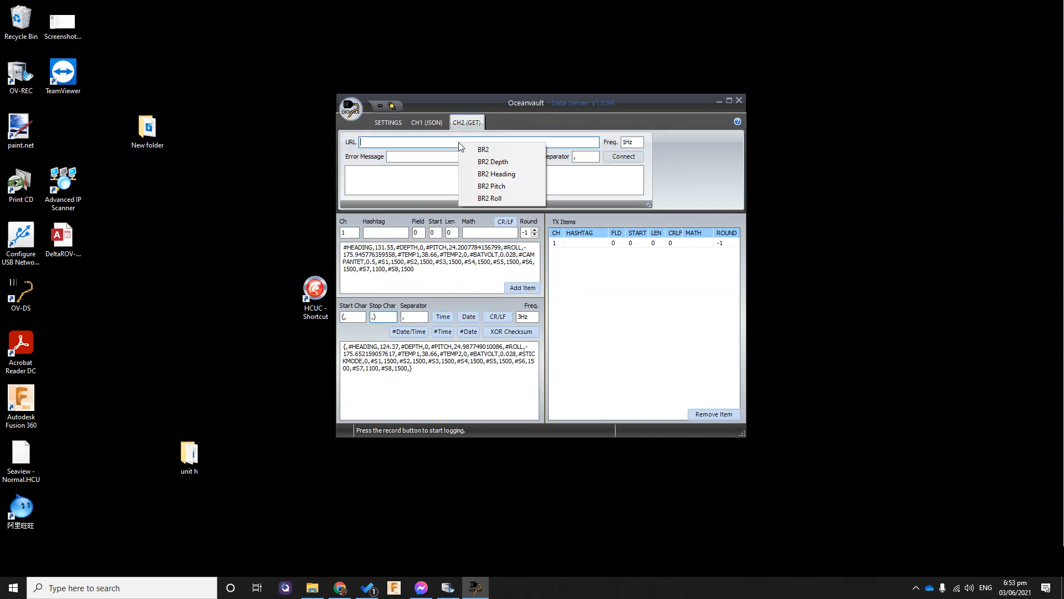
click(515, 174)
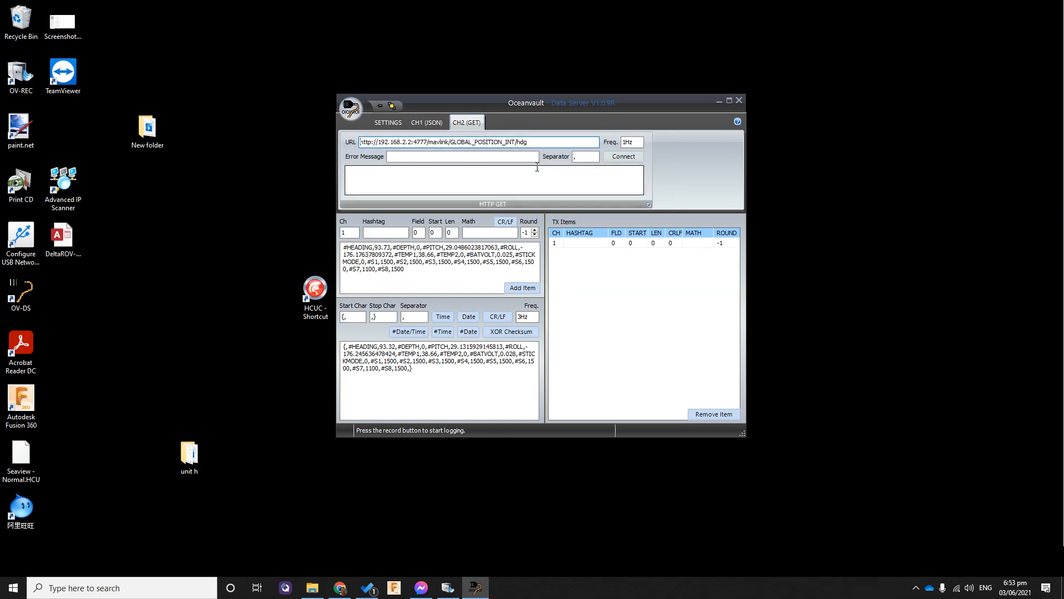
Connect the channel 2 HTTP GET feed and set up an item from channel 2 with the hashtag #HDG
click(618, 158)
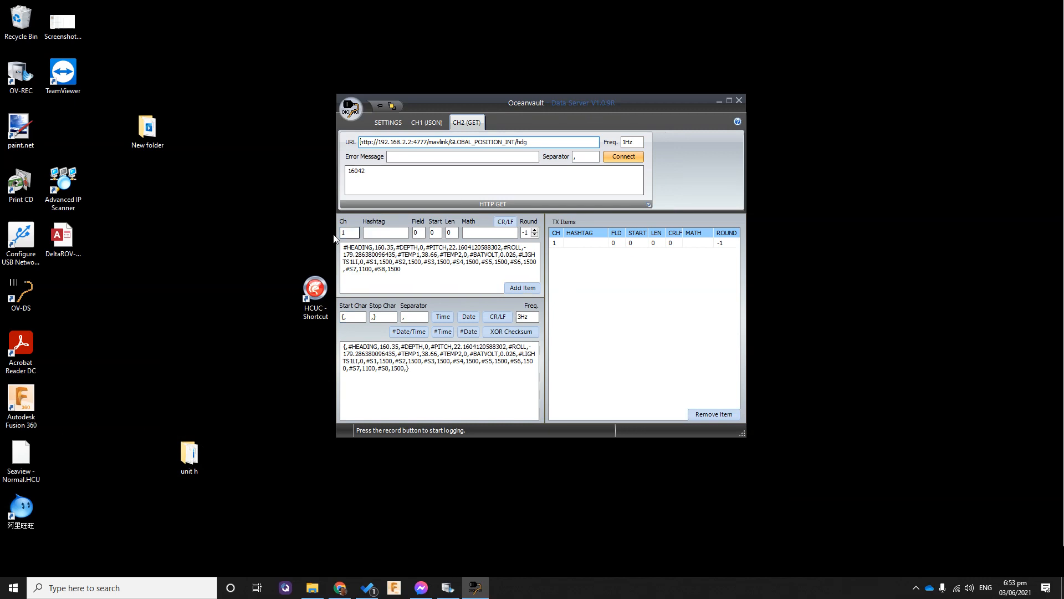
double_click(349, 231)
text(2)
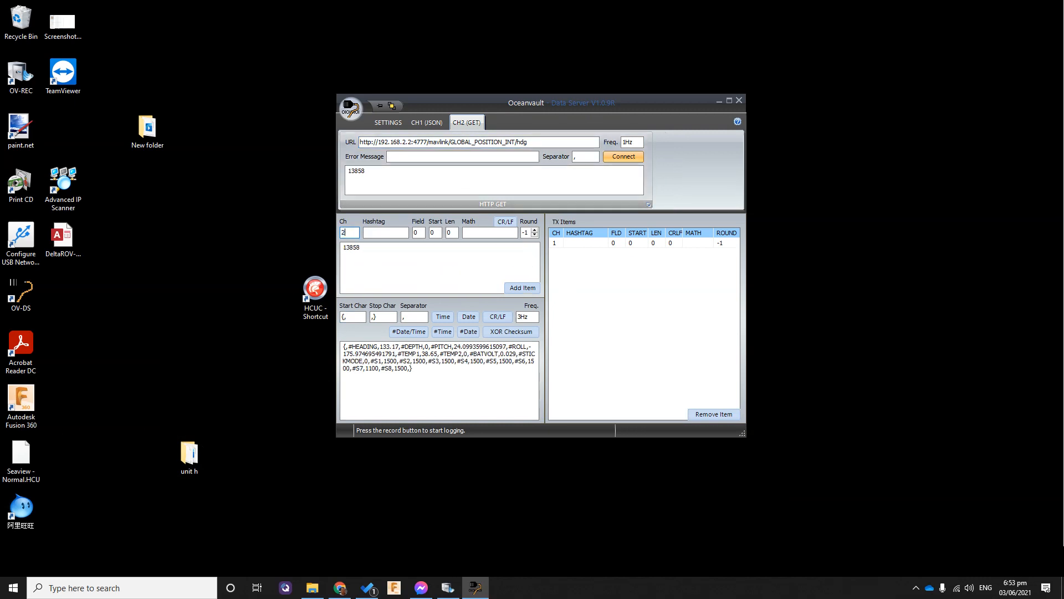
click(384, 233)
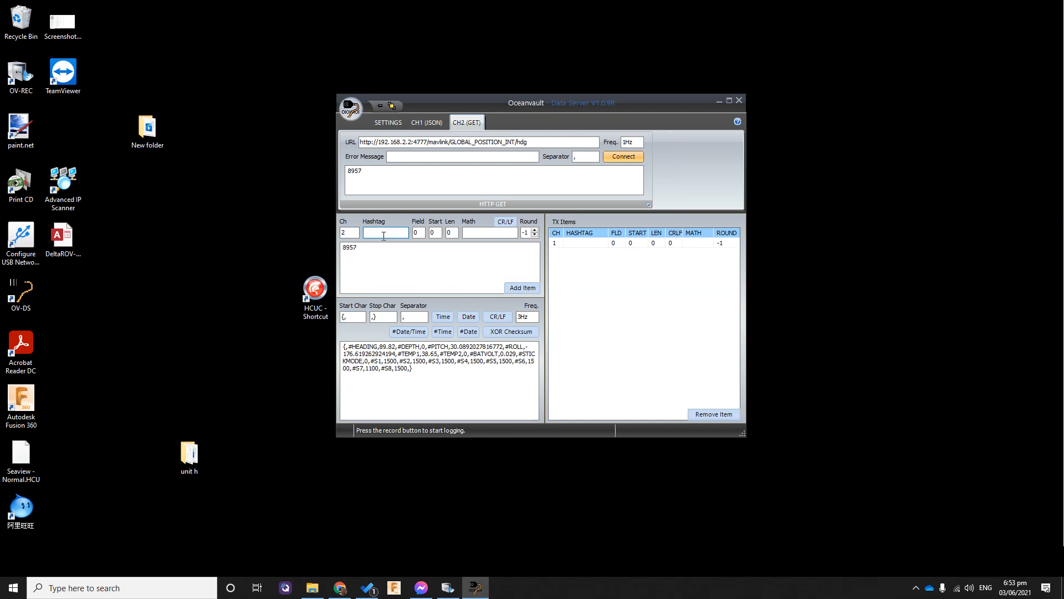
text(#HDG)
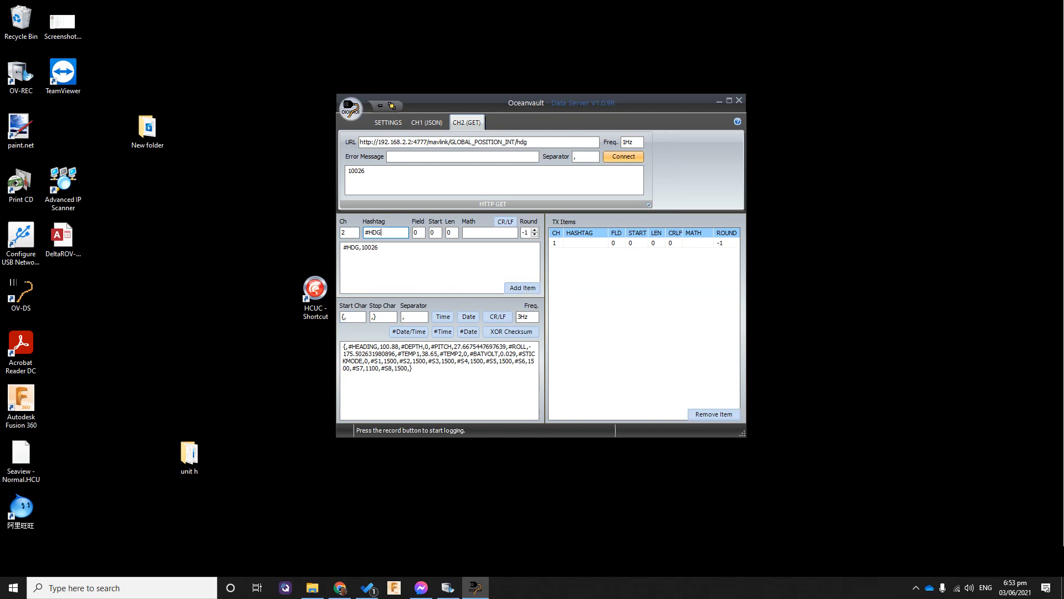
Set the #HDG item's math to /100.25 and its rounding to 3, and add it as a TX item
click(502, 233)
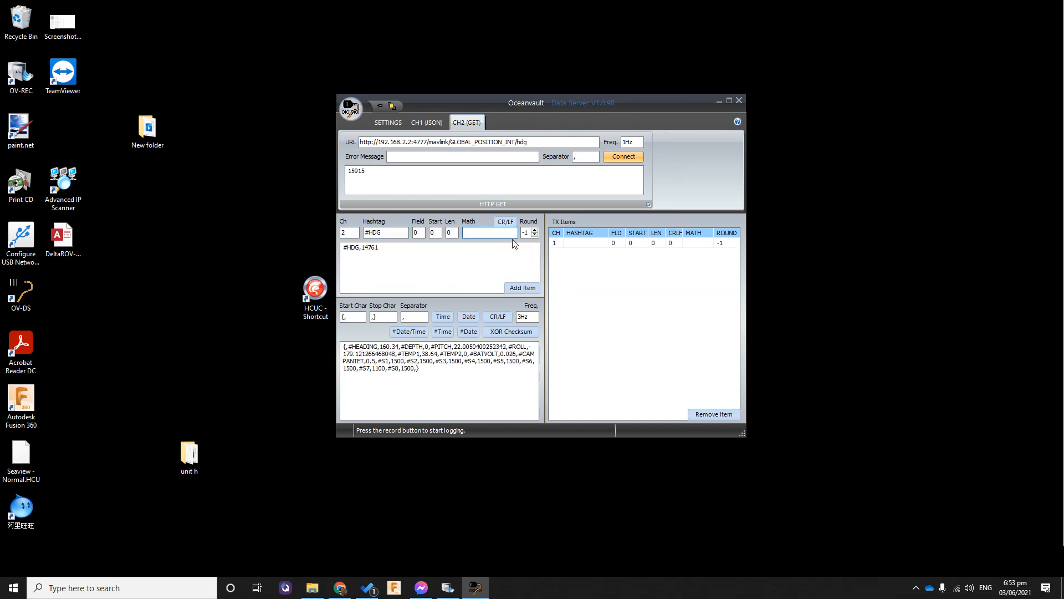
text(/)
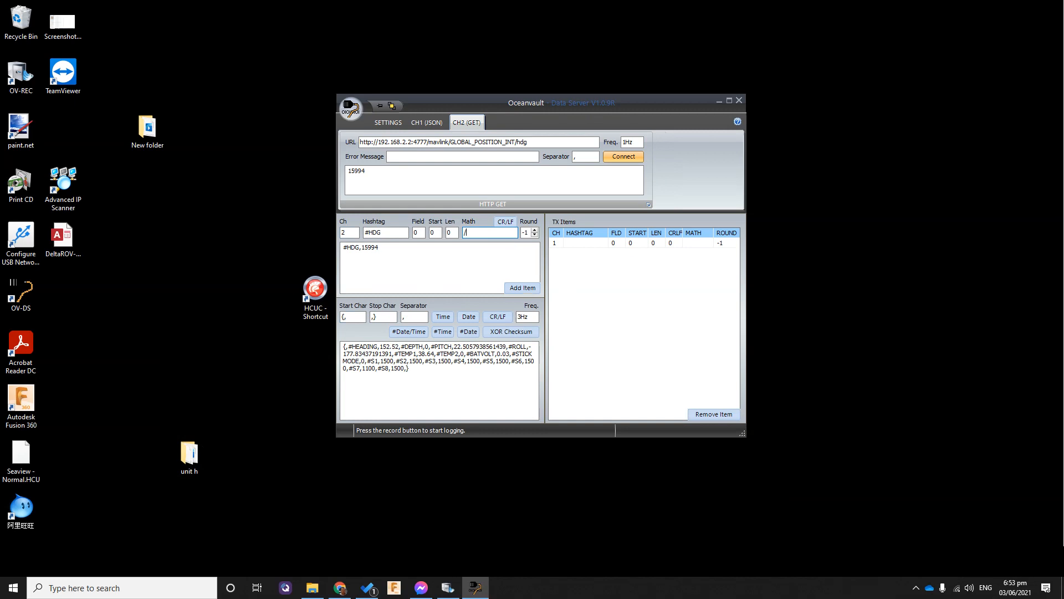
text(100.25)
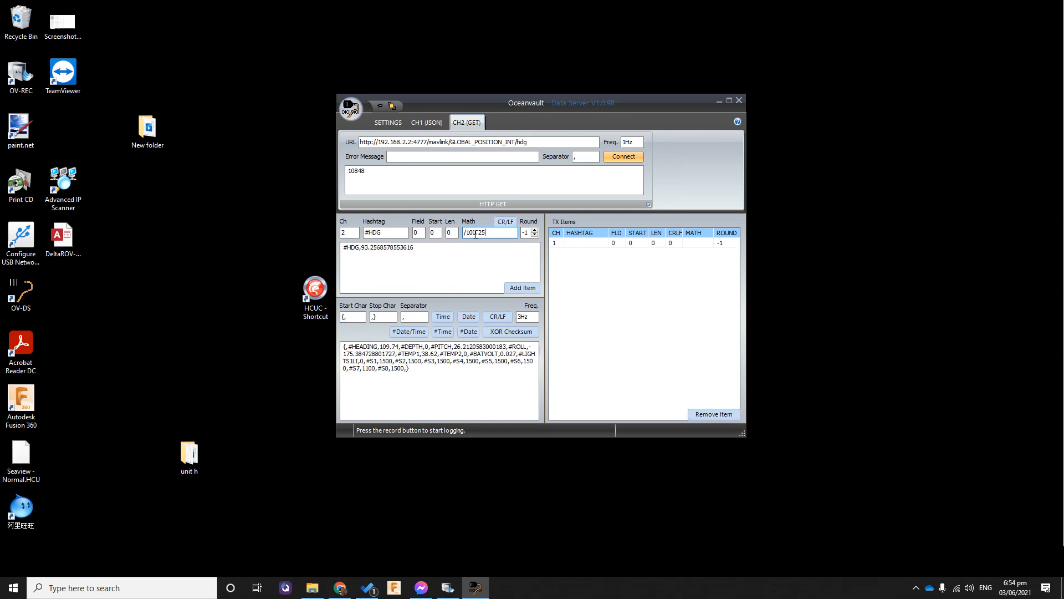
click(535, 230)
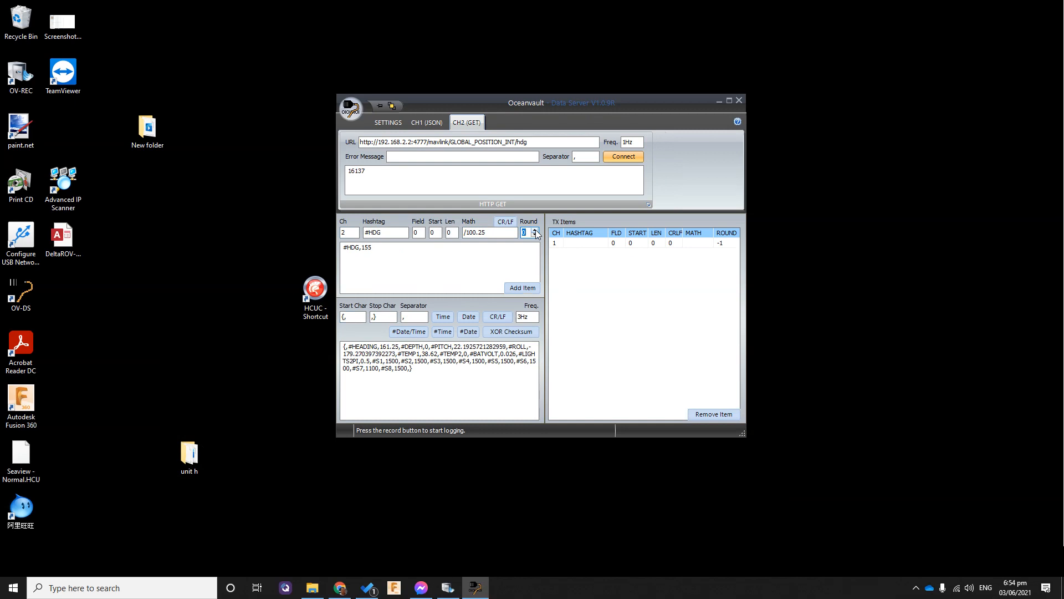
click(535, 229)
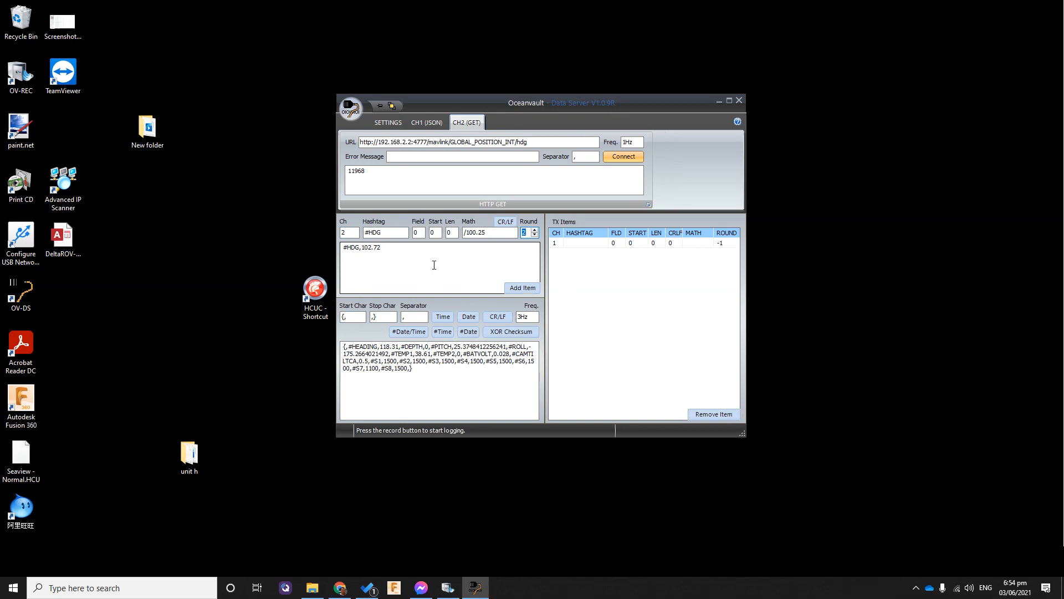
click(535, 229)
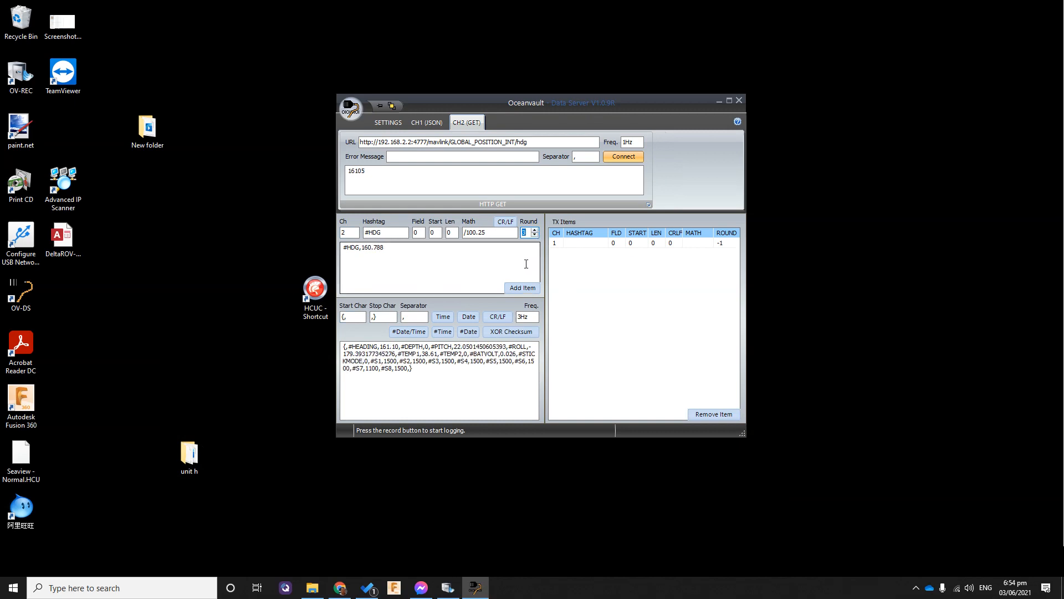
click(528, 289)
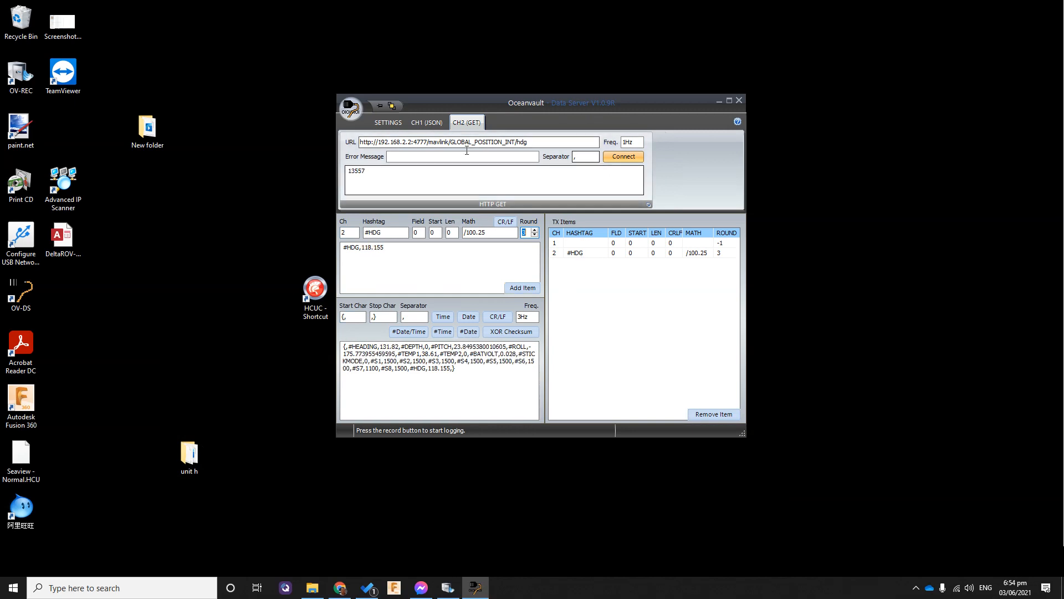
Disconnect the channel 2 HTTP GET feed
click(389, 121)
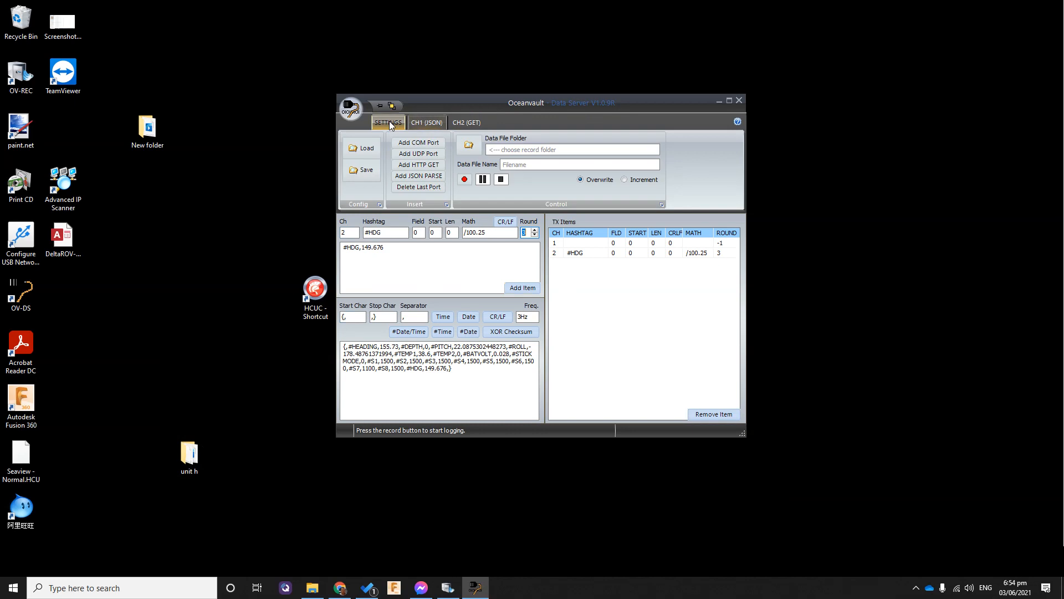
click(468, 121)
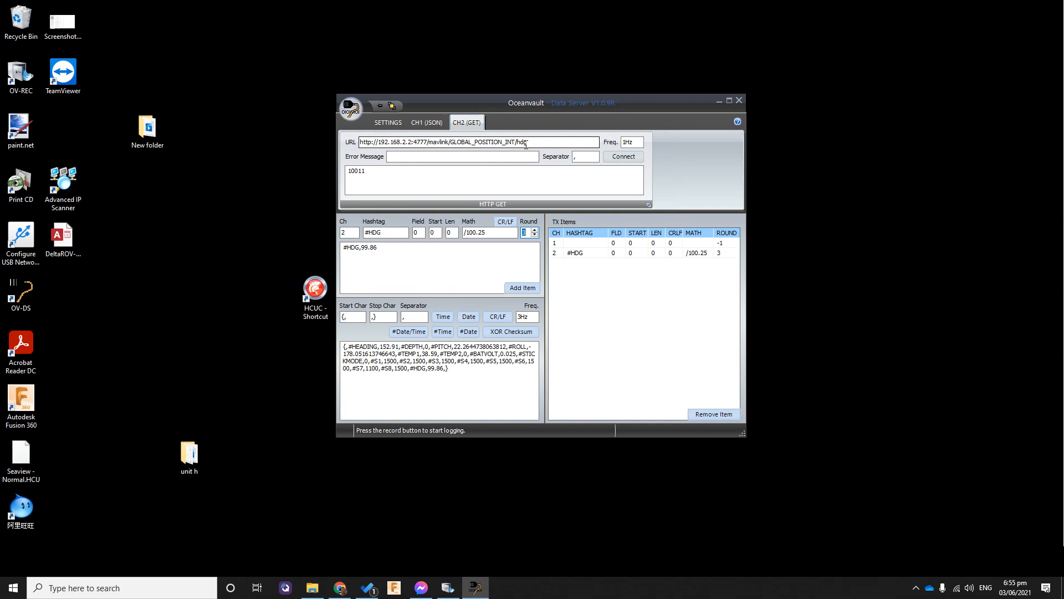
Show the JSON channel and point the #HDG item to field 2 of channel 1
click(428, 124)
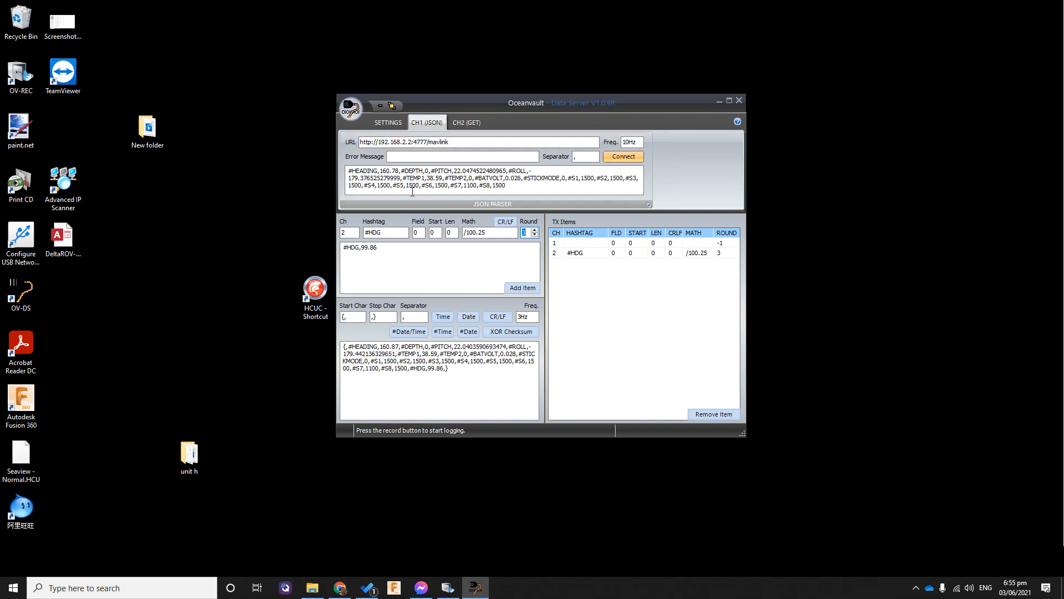
double_click(347, 232)
text(1)
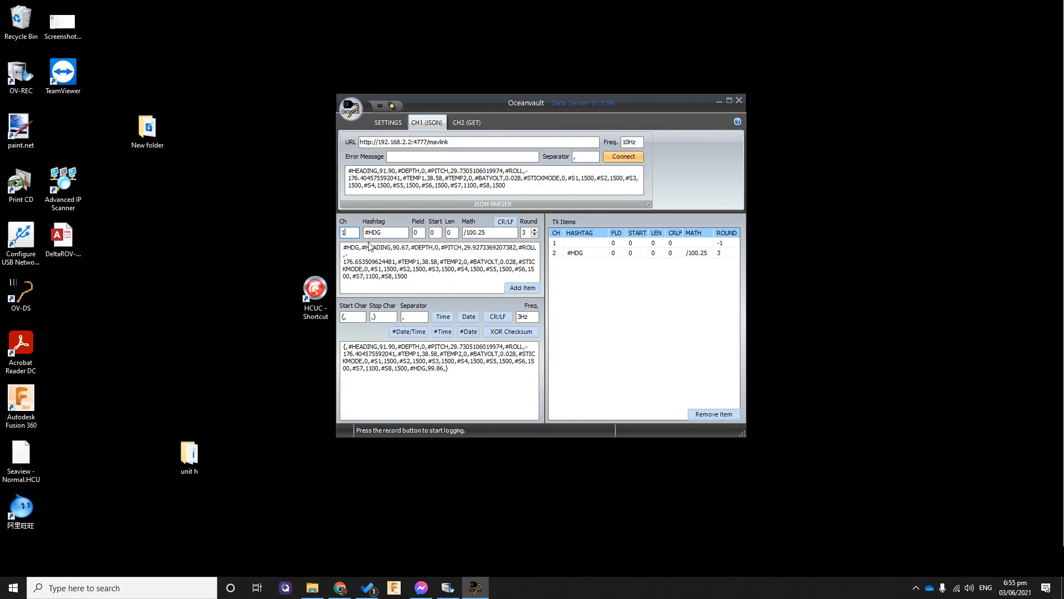
double_click(418, 233)
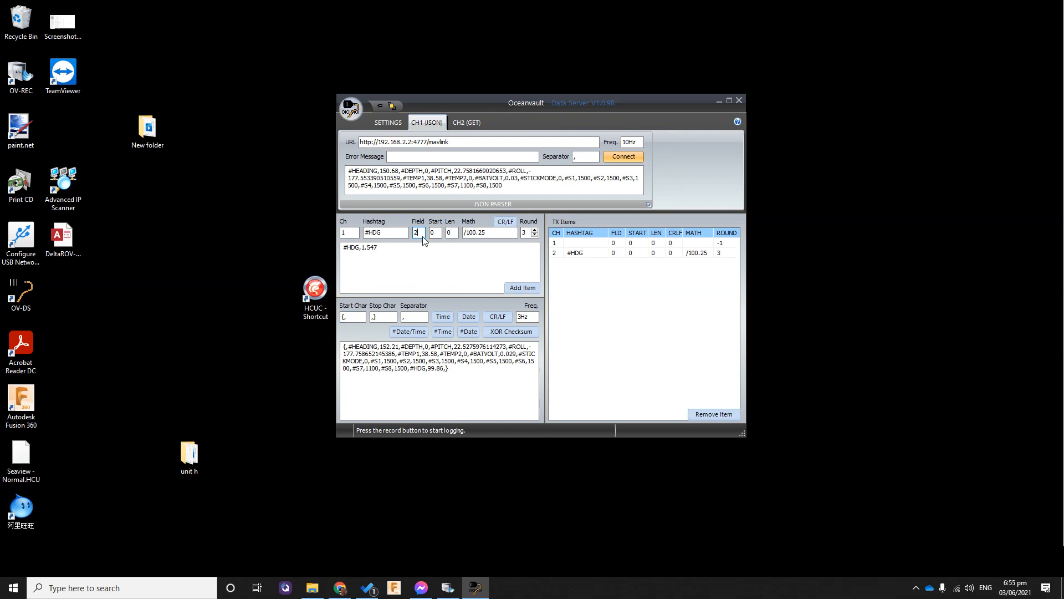
key(BackSpace)
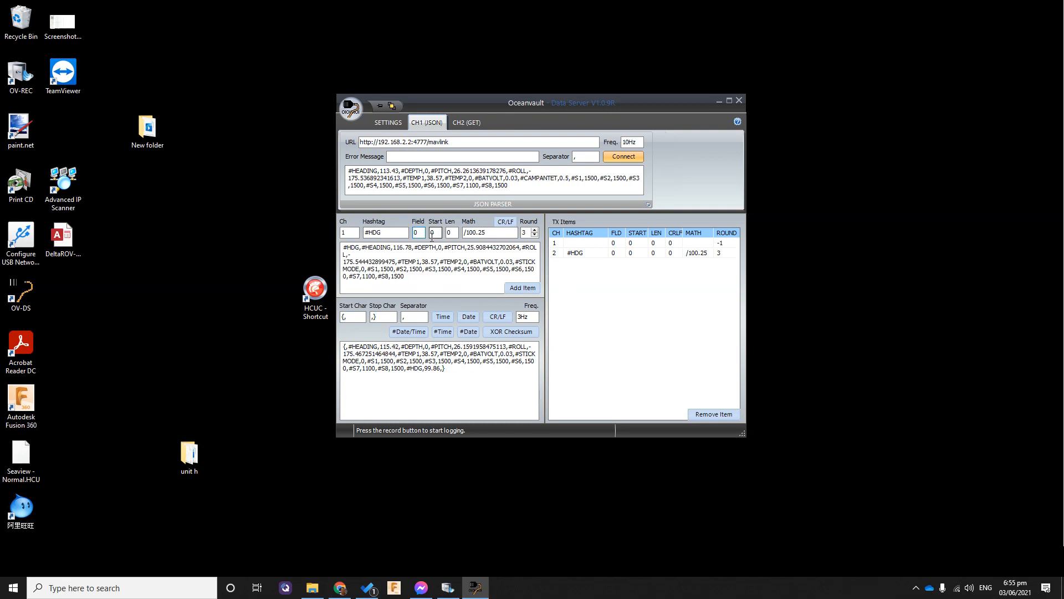
text(1)
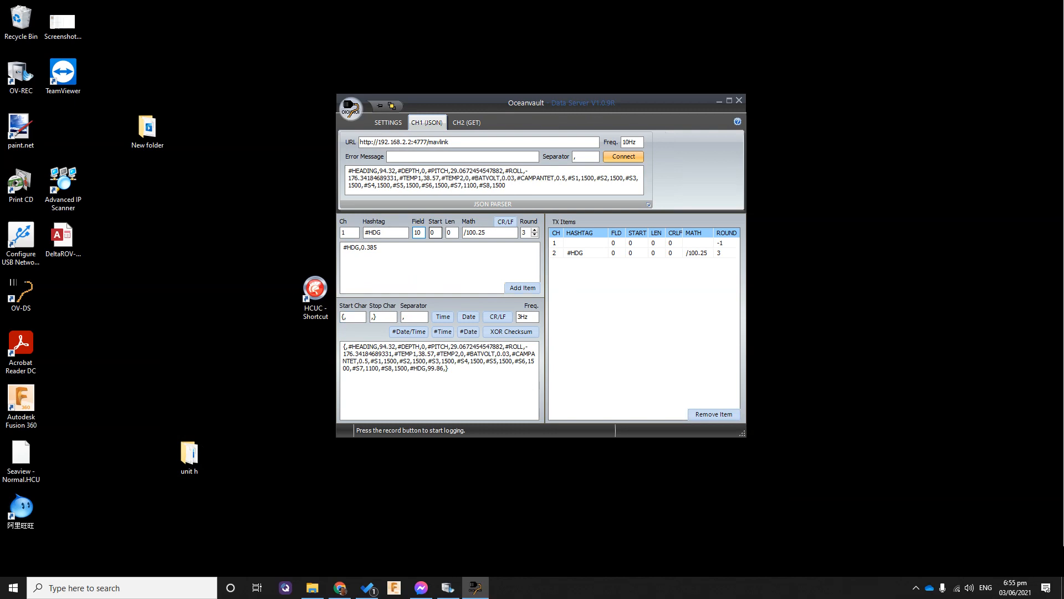
key(BackSpace)
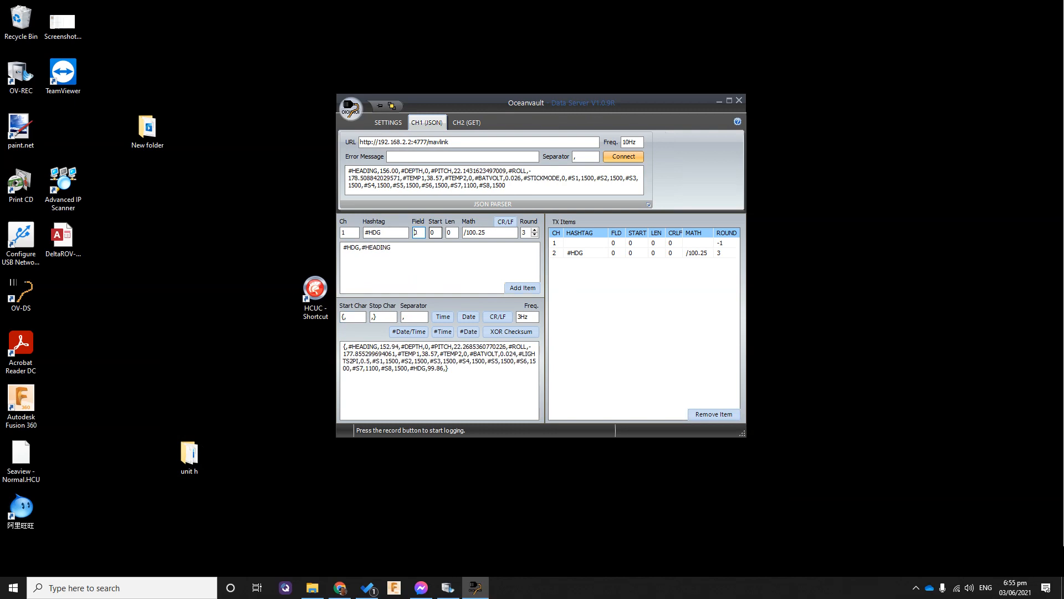
key(BackSpace)
text(0)
text(2)
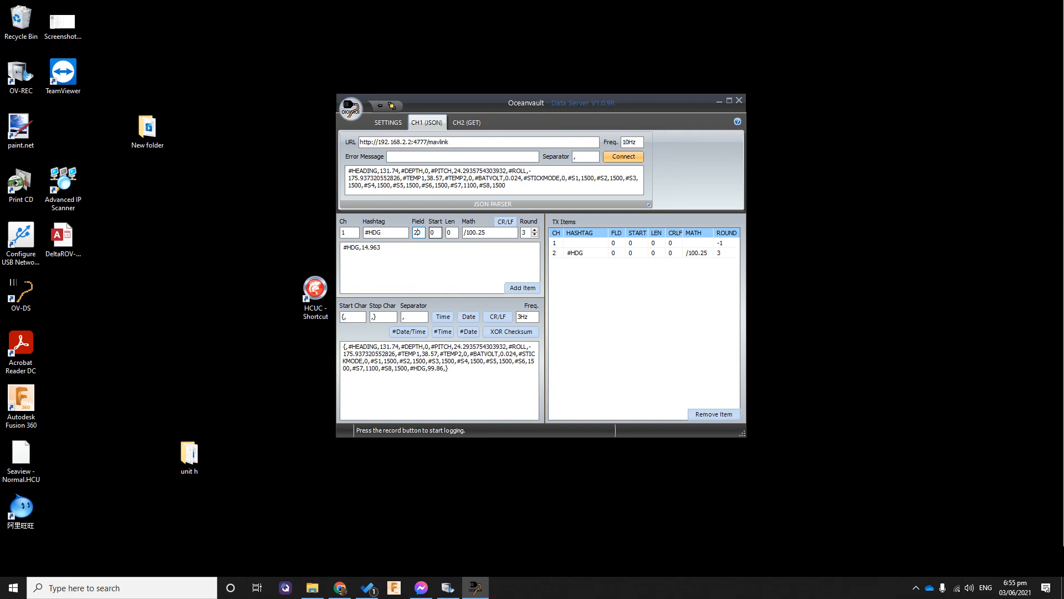
key(Delete)
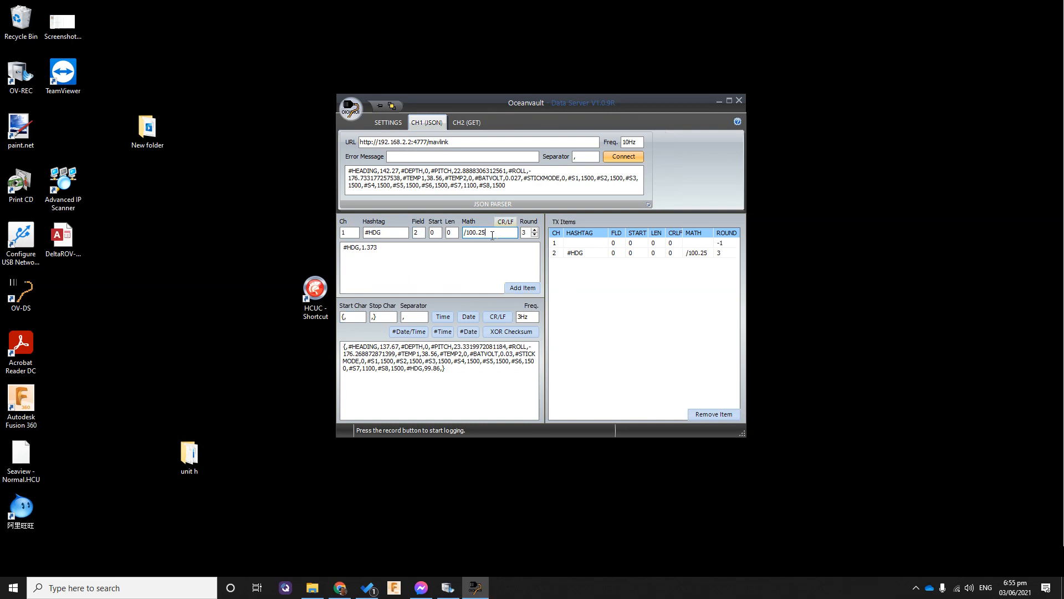
Clear the item's math, set its rounding to -1, and add it as a TX item
key(BackSpace)
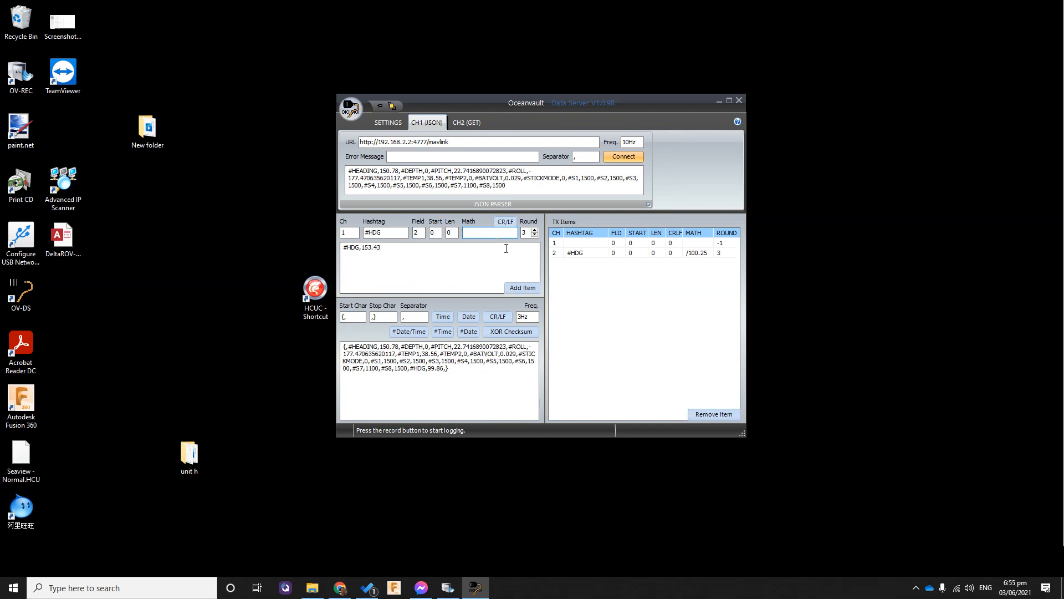
click(534, 236)
click(534, 236)
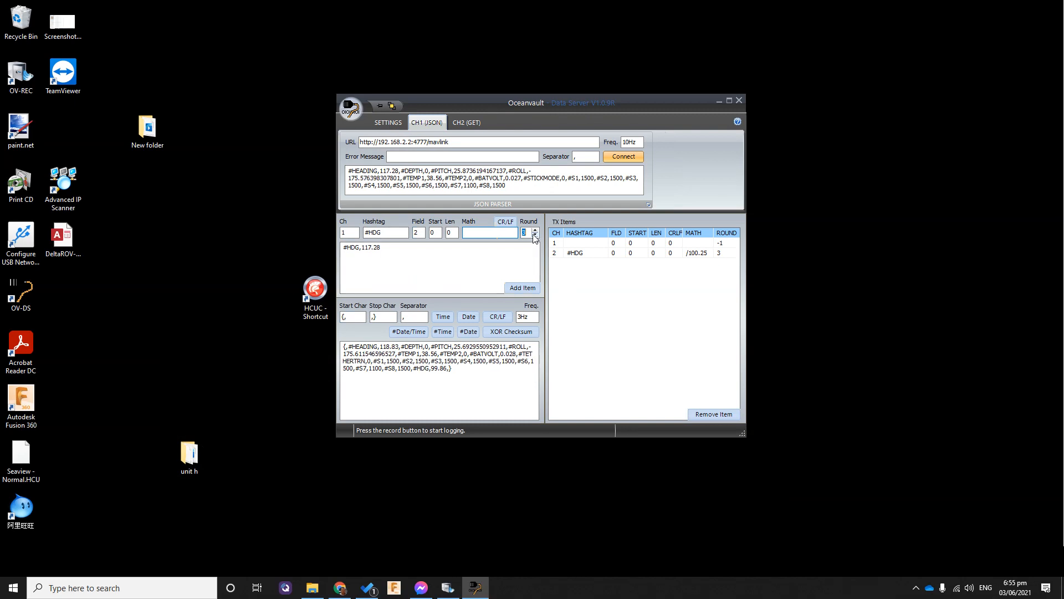
click(535, 235)
click(535, 235)
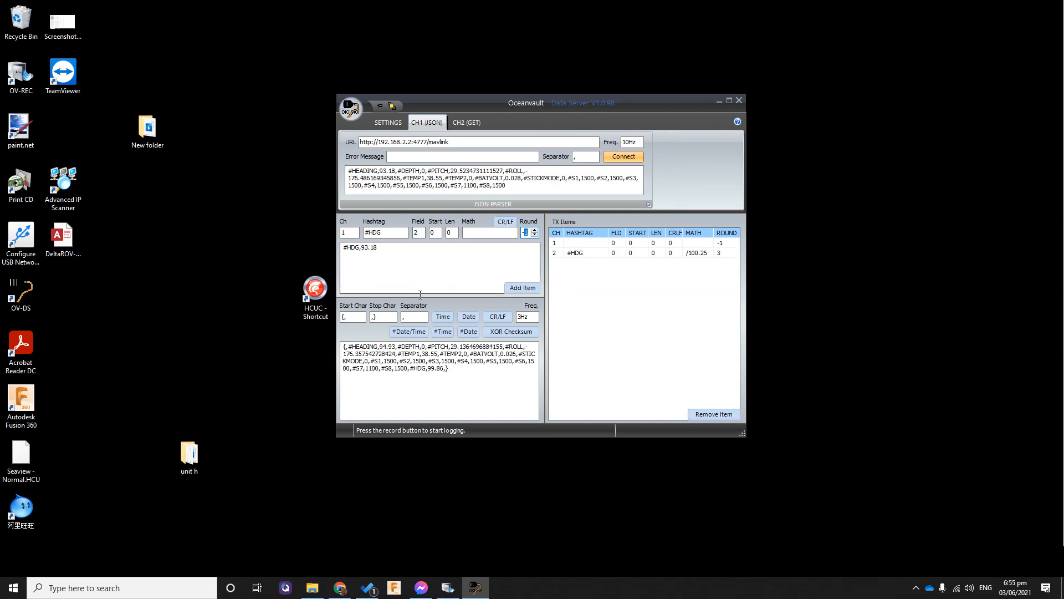
click(524, 287)
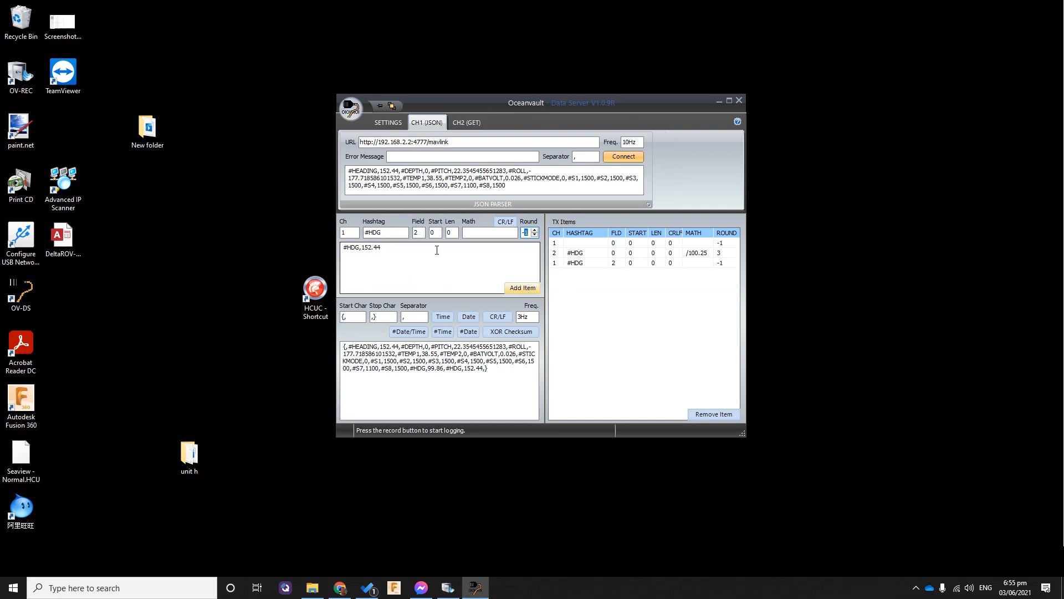
Change the item's hashtag to #PTH and set its field to 6 to extract the pitch value
double_click(382, 234)
text(#)
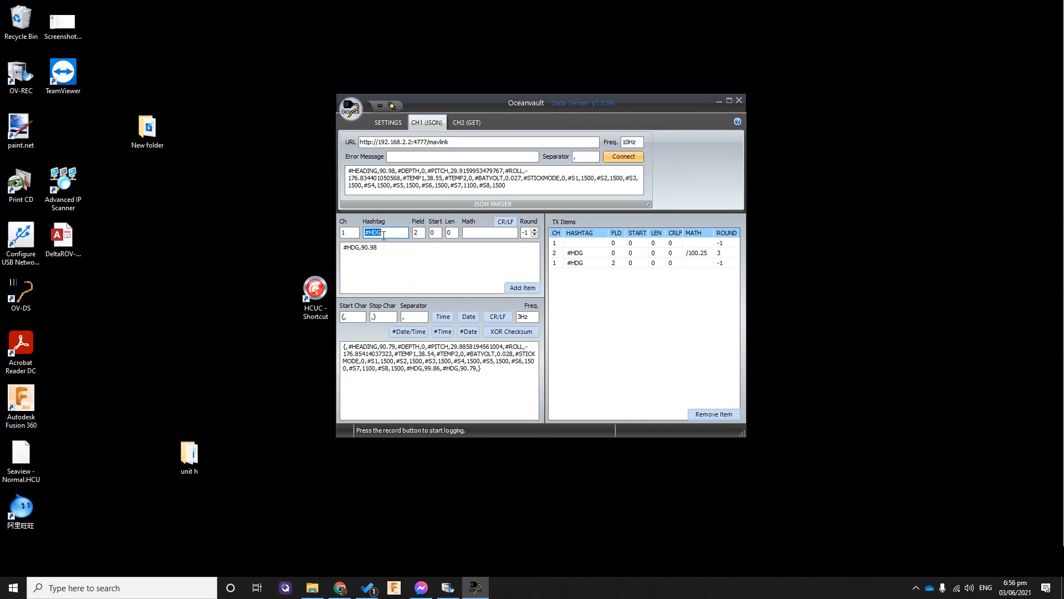
text(PT)
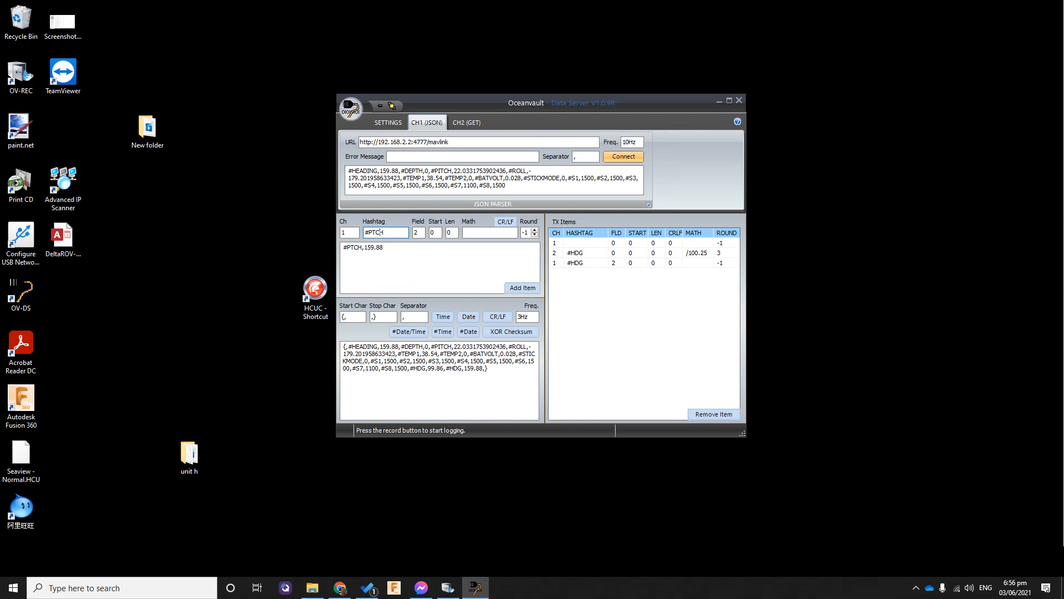
key(BackSpace)
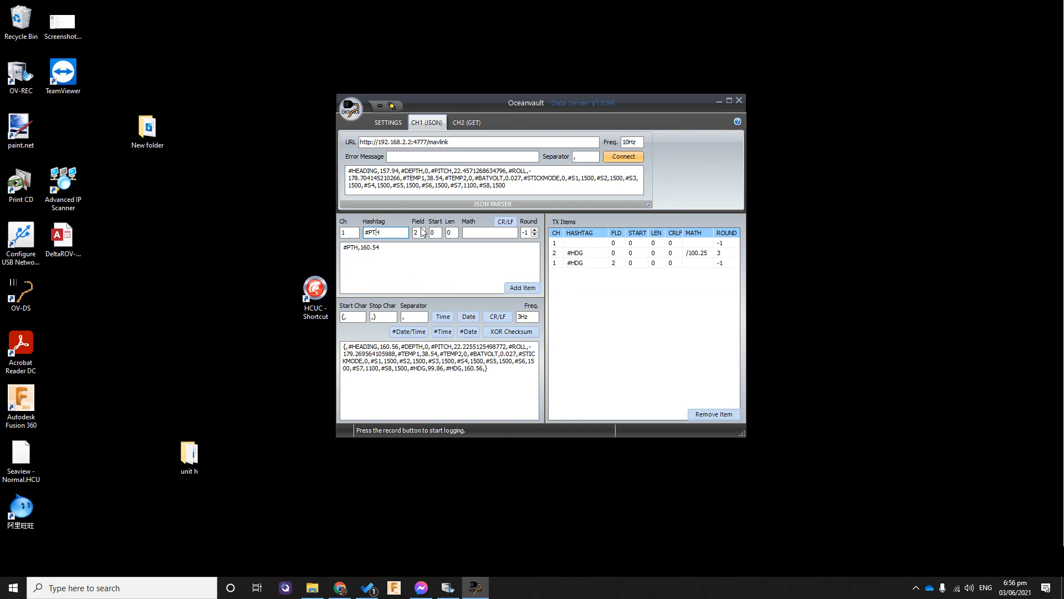
double_click(422, 231)
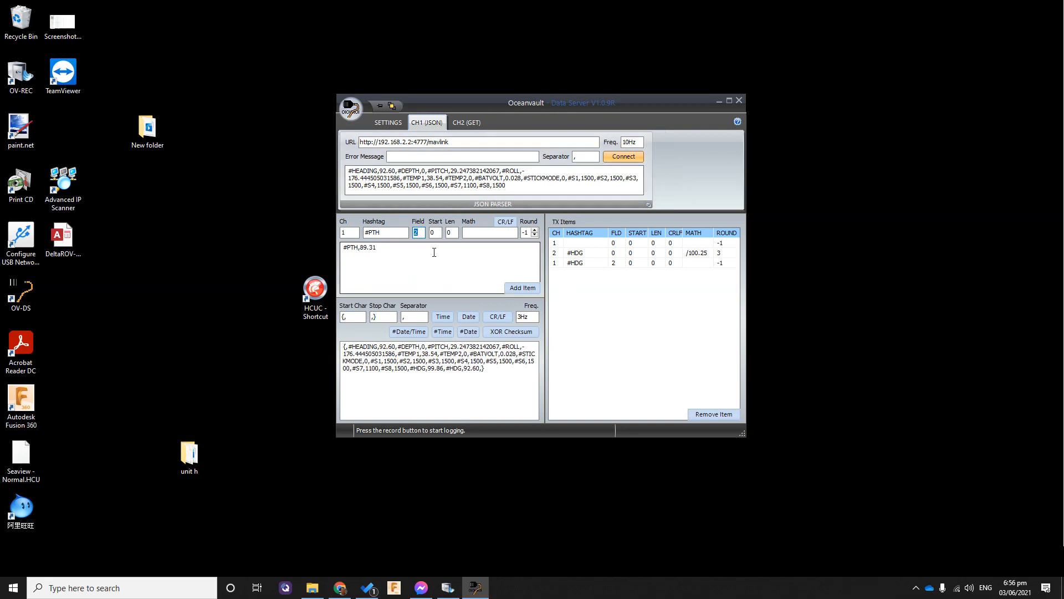
text(6)
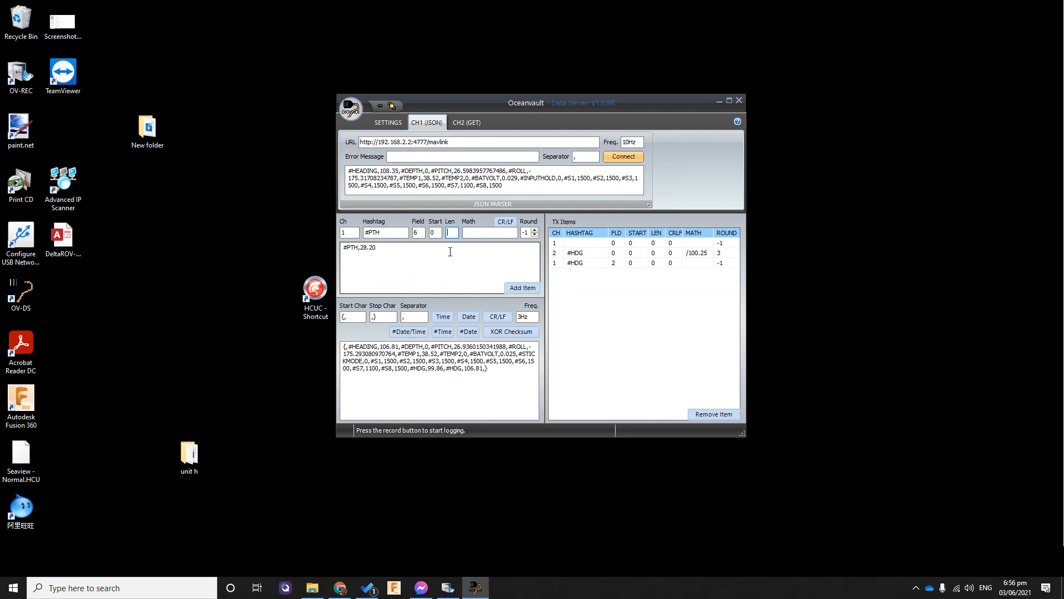
Reset the #PTH item's length to 0, set its math to *1 and its rounding to 3
key(BackSpace)
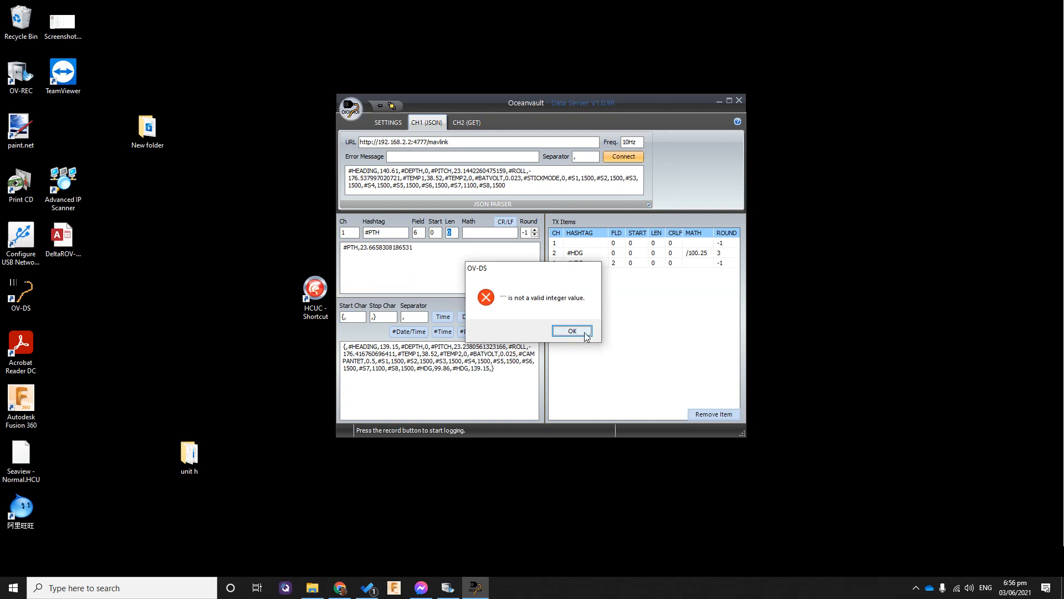
click(572, 331)
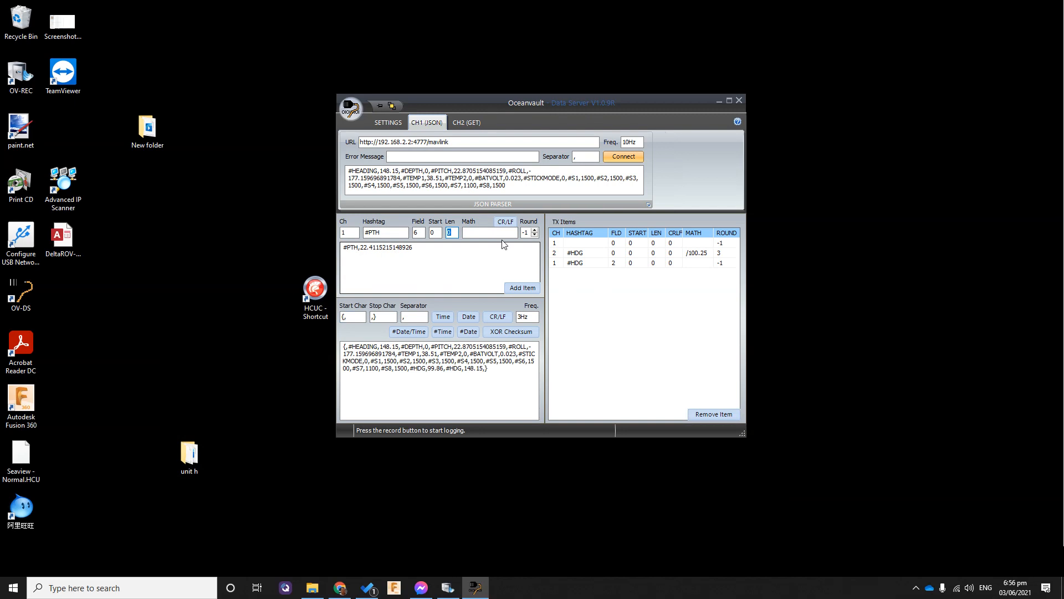
click(475, 231)
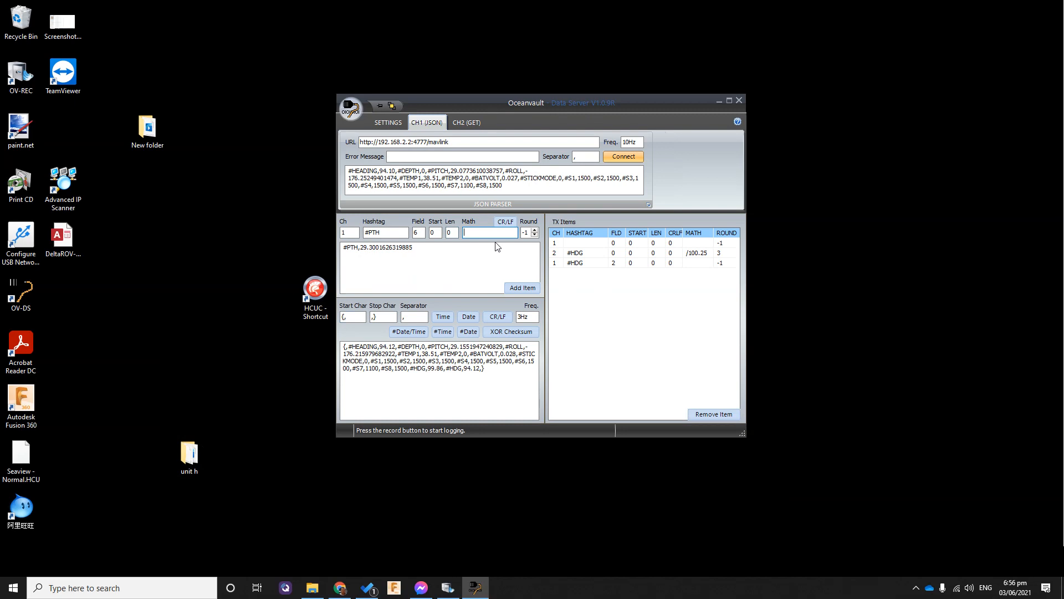
text(*)
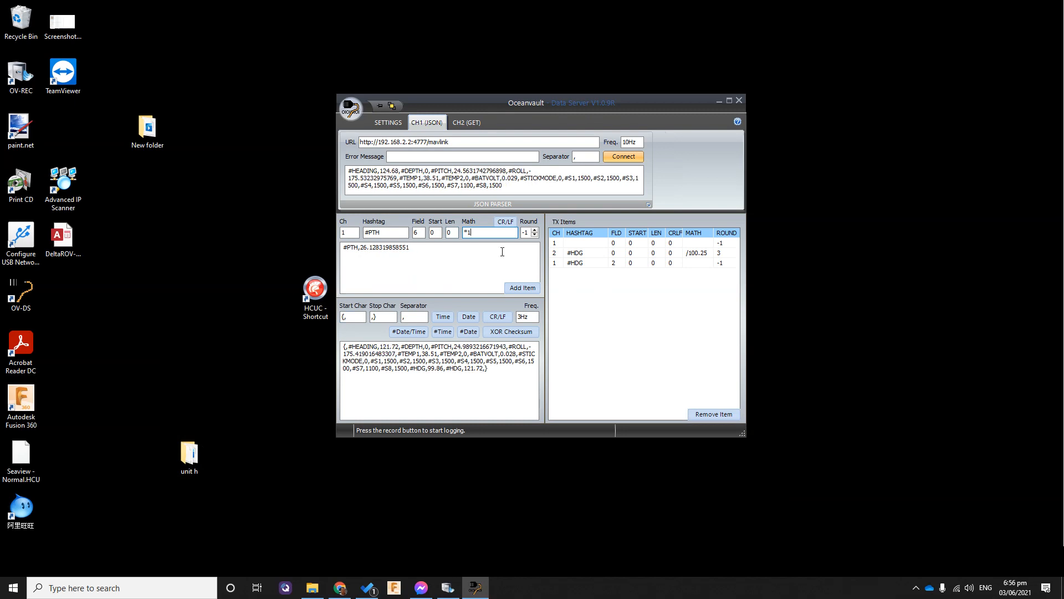
click(536, 231)
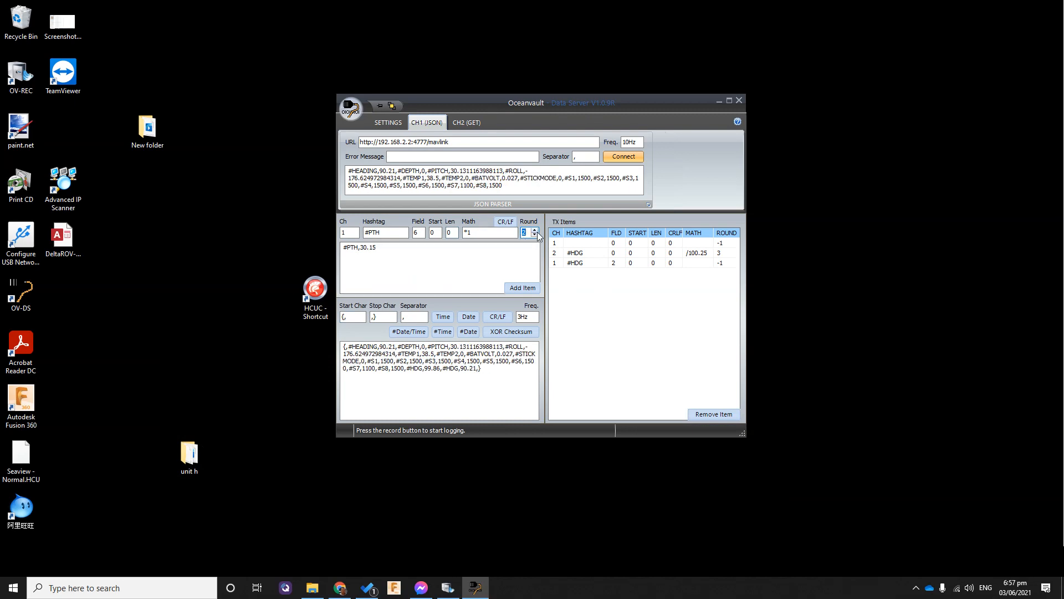
click(535, 230)
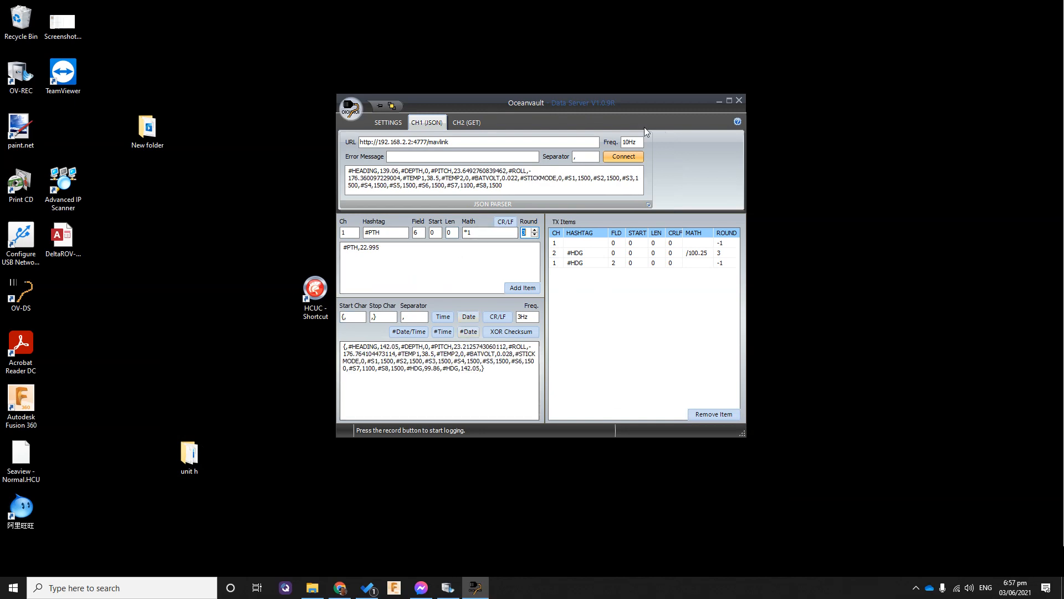
Move the Data Server window a little further right and down on the desktop
drag(633, 107, 711, 132)
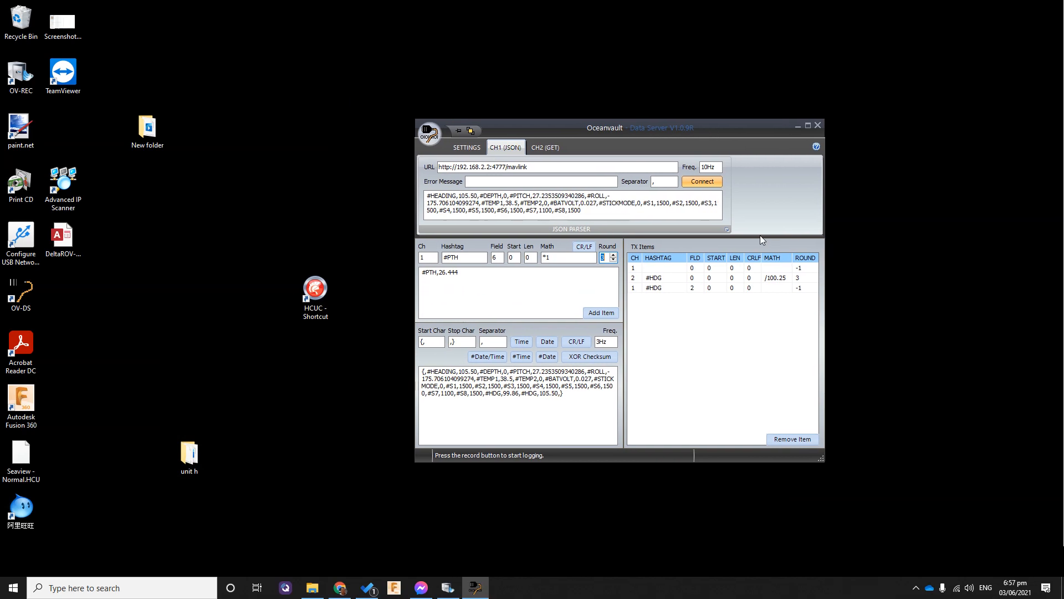